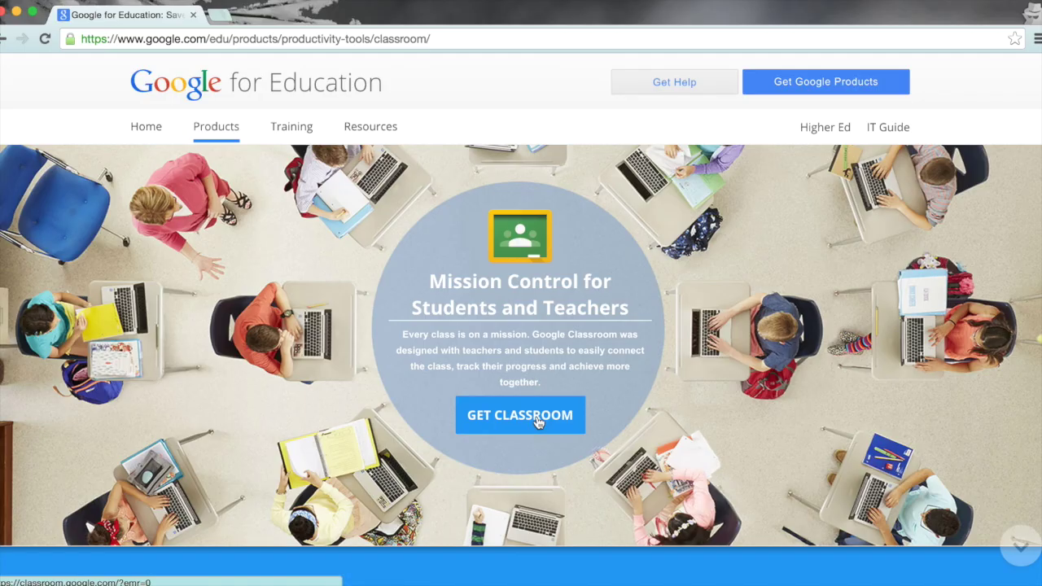
Step: Sign in to Google Classroom with 'Stay signed in' unchecked
click(538, 420)
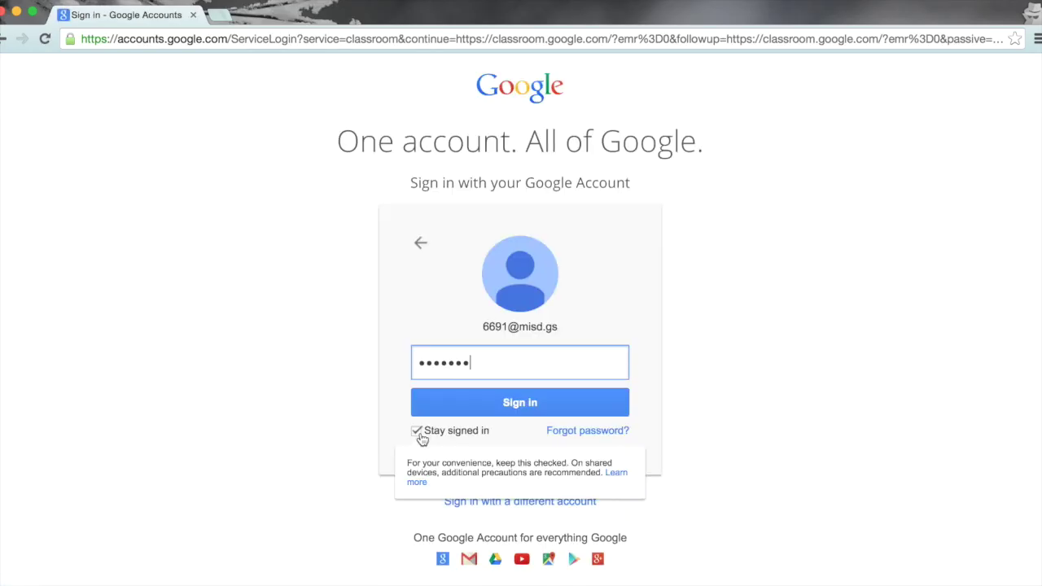
click(418, 436)
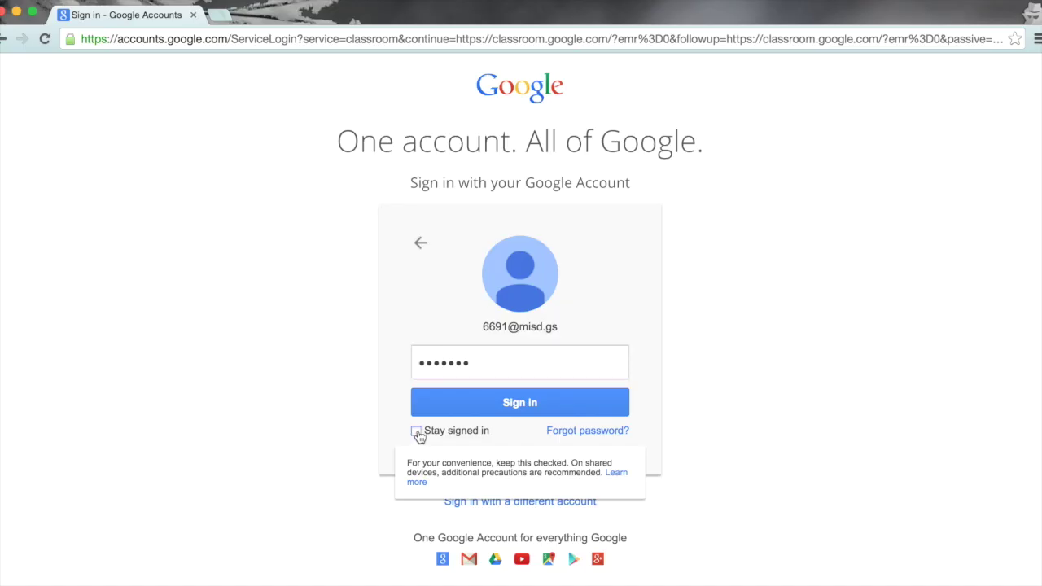
click(521, 404)
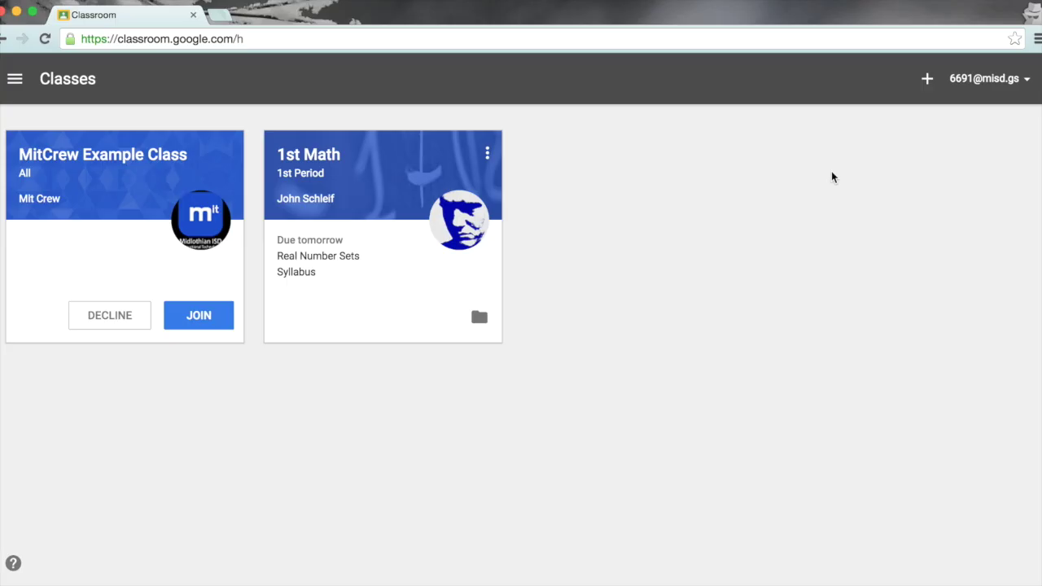
Step: Join the Practice Class with its pasted class code, then accept the MitCrew Example Class invitation
click(928, 81)
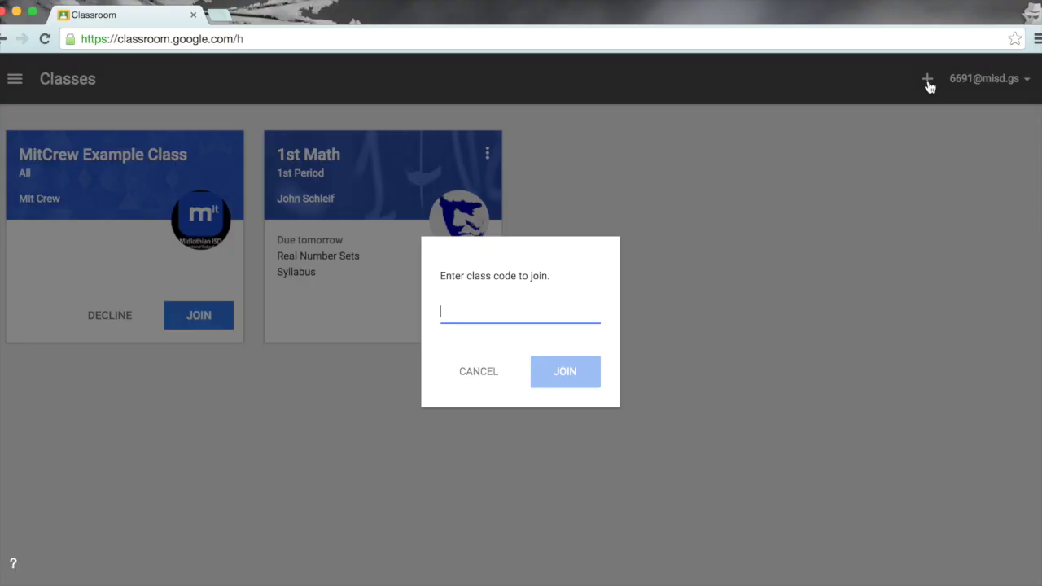
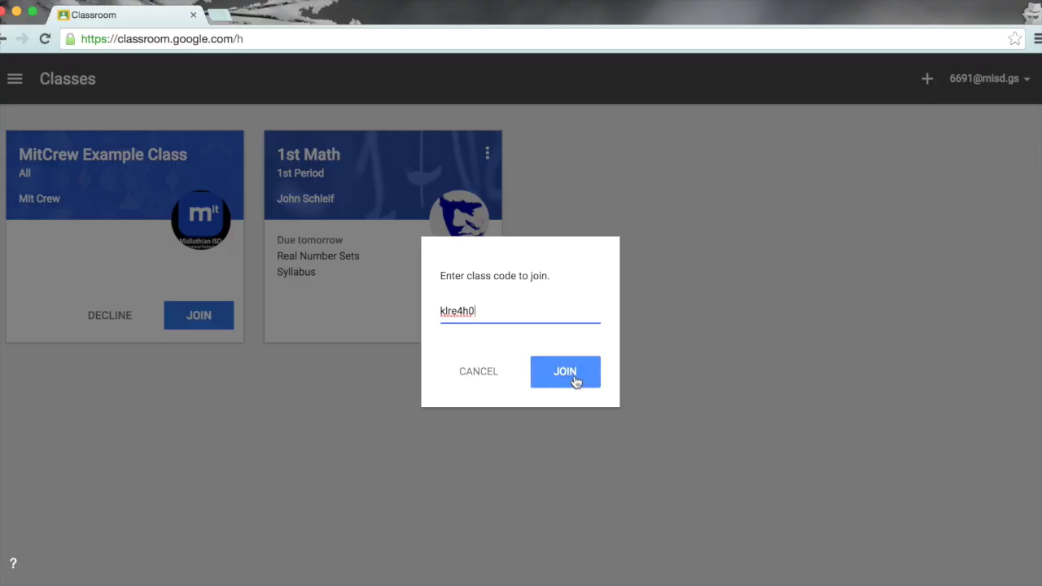
click(570, 377)
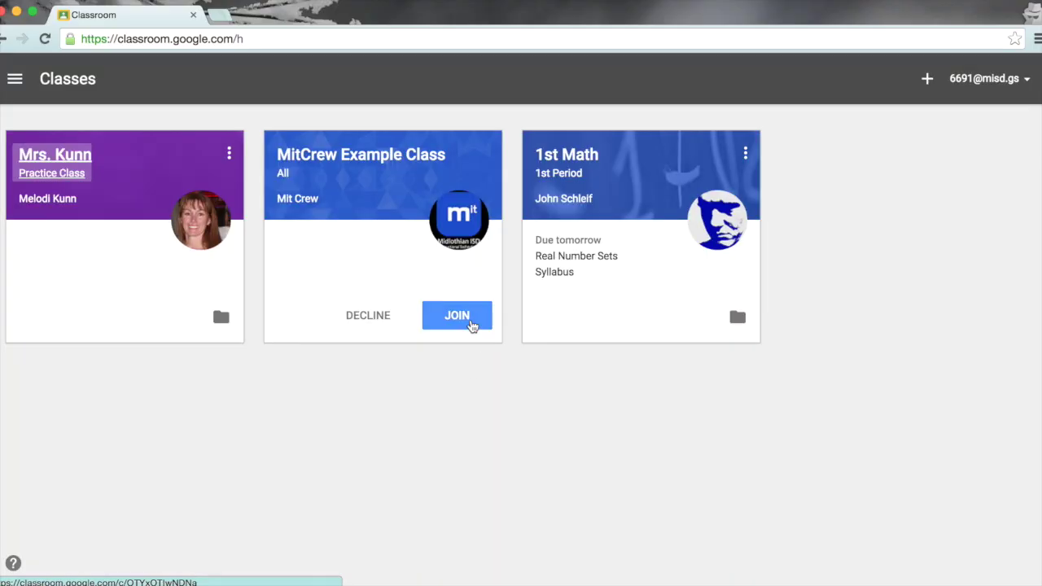
click(472, 326)
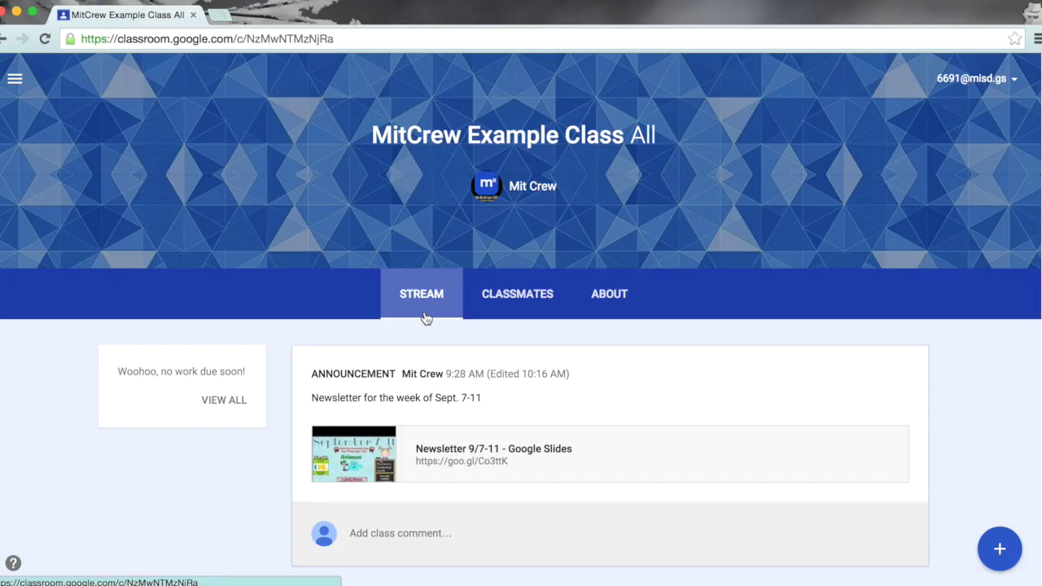
Step: View the Newsletter 9/7-11 slides in a separate tab, then close them and continue down the stream
scroll(963, 438, down, 4)
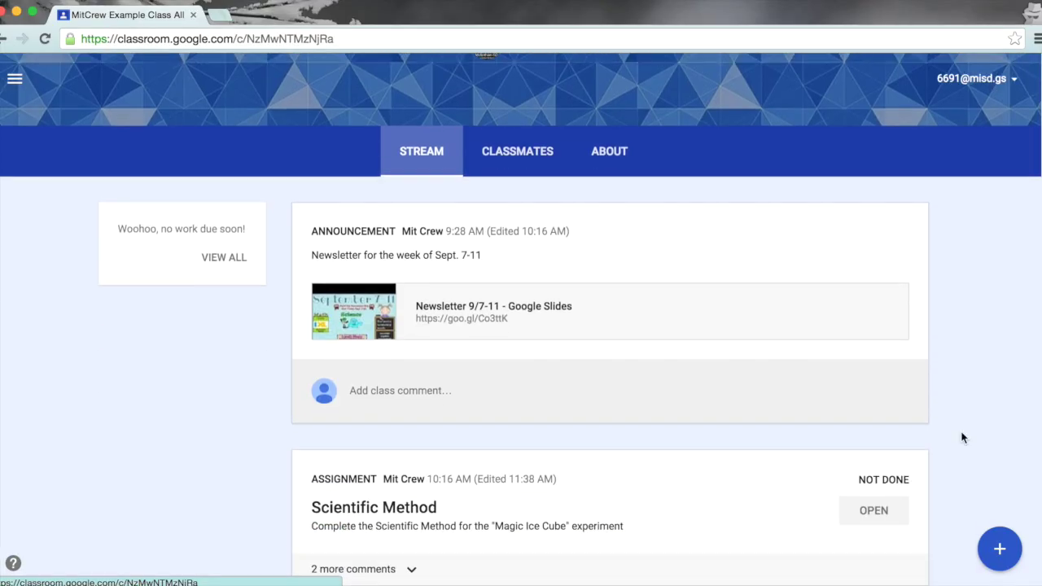
click(440, 308)
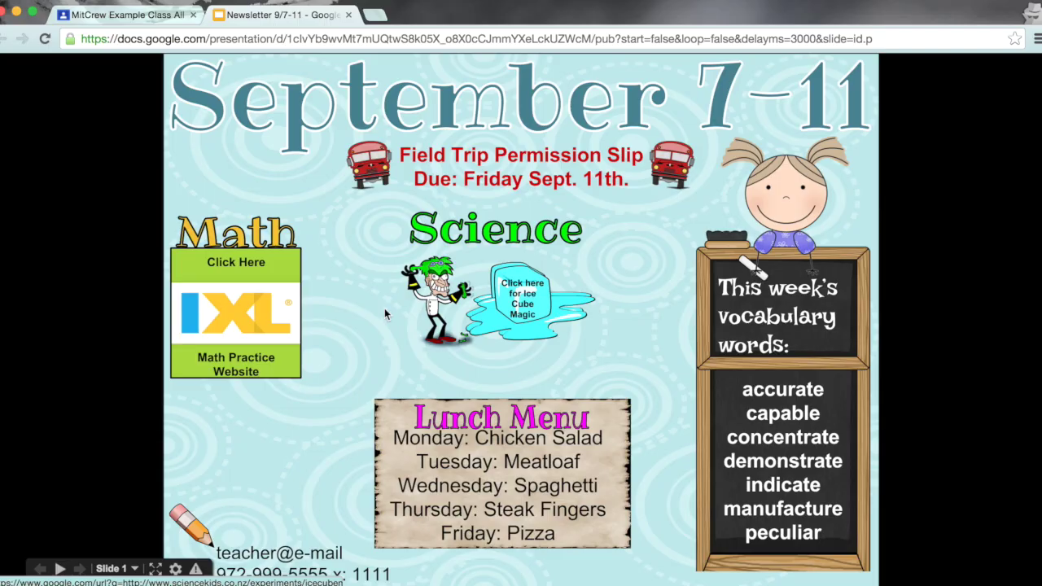
click(348, 15)
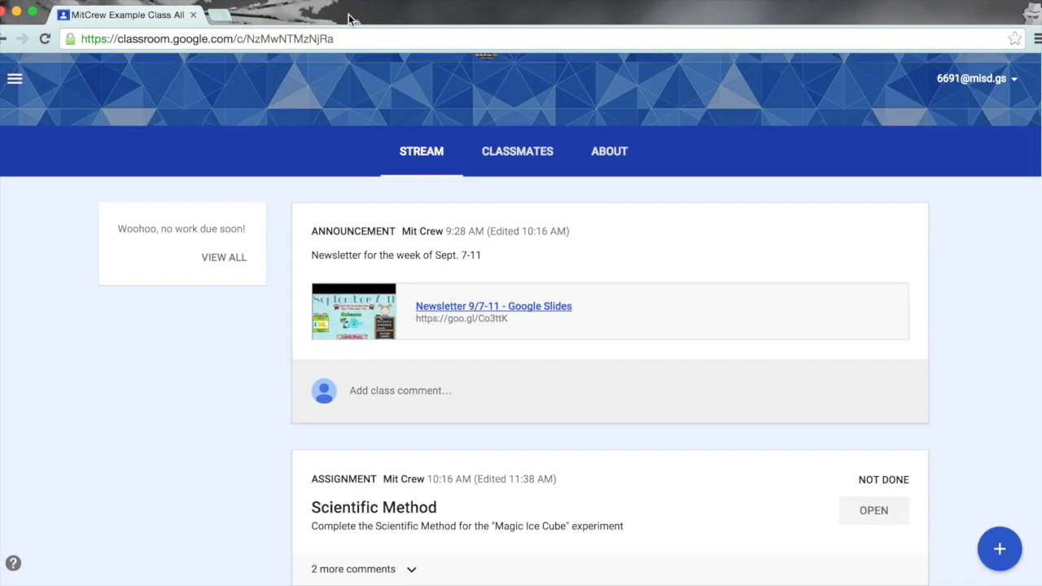
scroll(942, 336, down, 3)
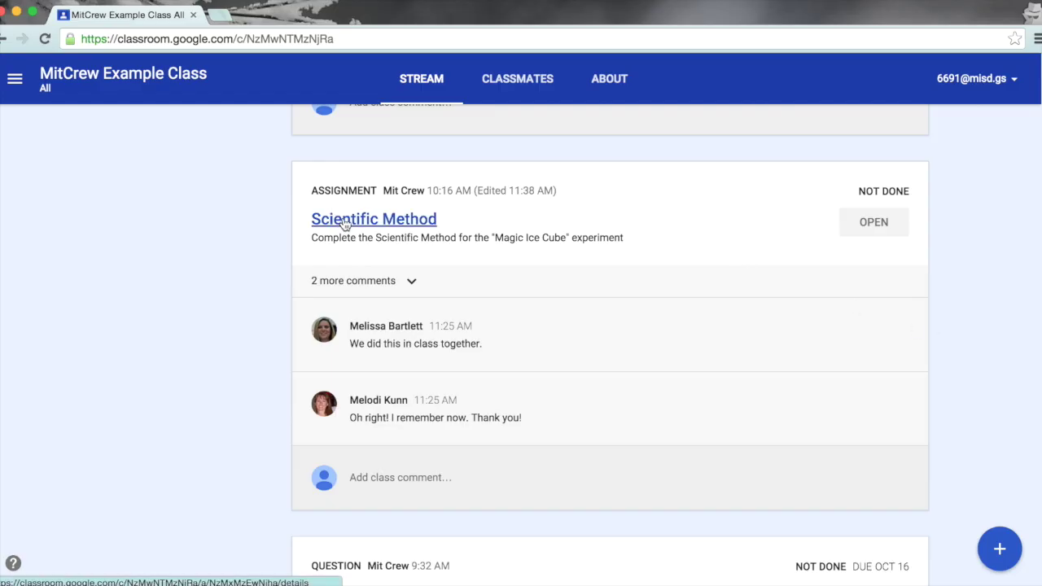
Step: Open the Scientific Method assignment from the class stream
click(876, 223)
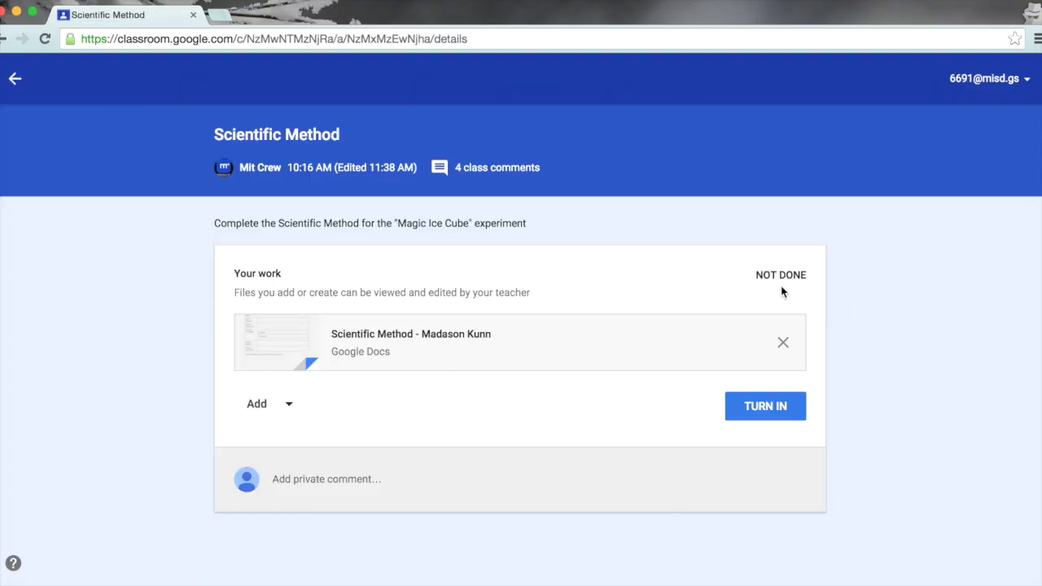
Step: Enter the student's name and the question 'What will happen when we add salt to an ice cube?'
click(466, 342)
click(391, 290)
text(What will h)
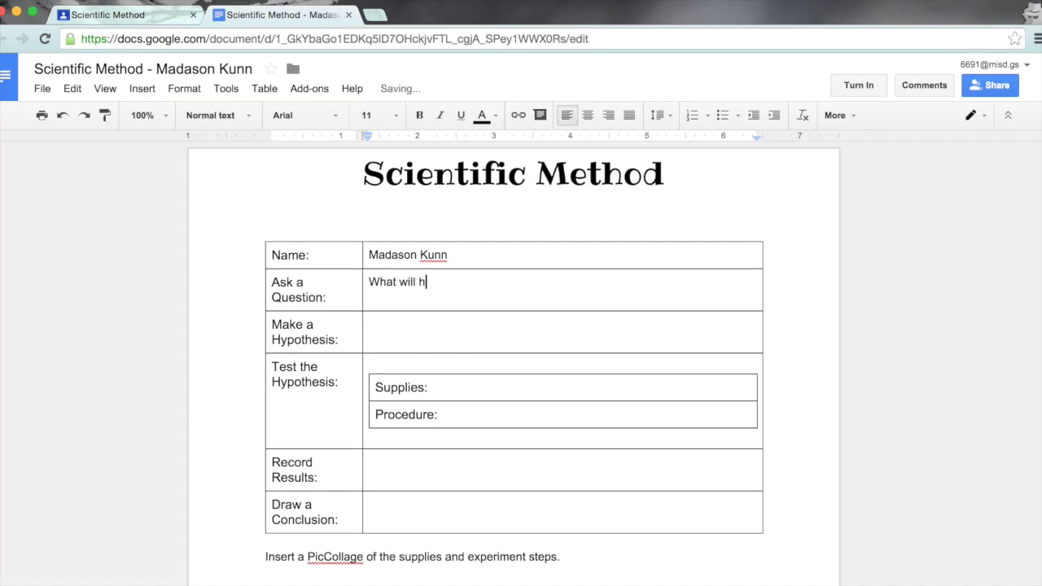
text(appen when we add salt to an ice cube?)
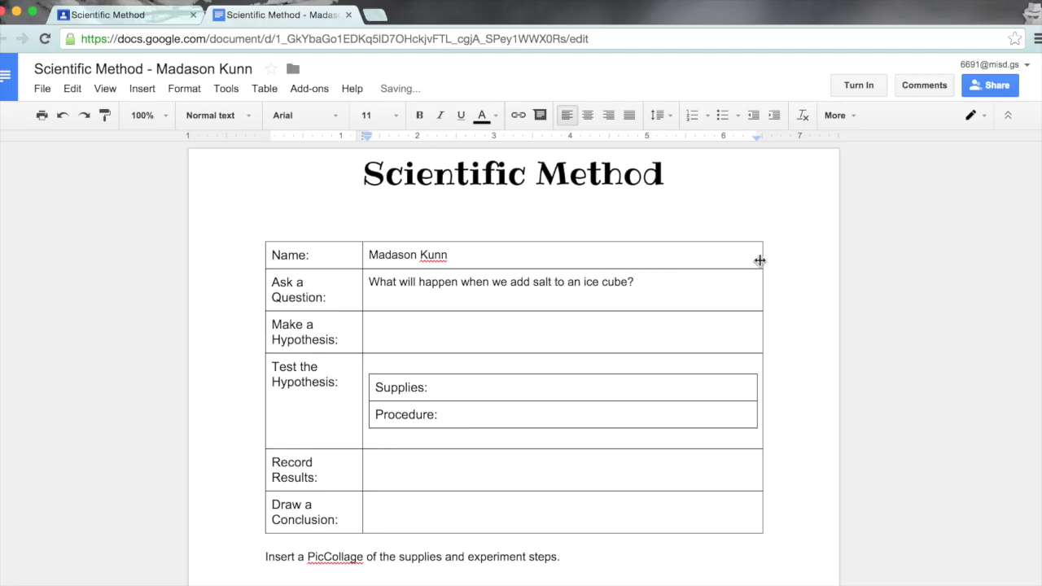
scroll(777, 271, down, 1)
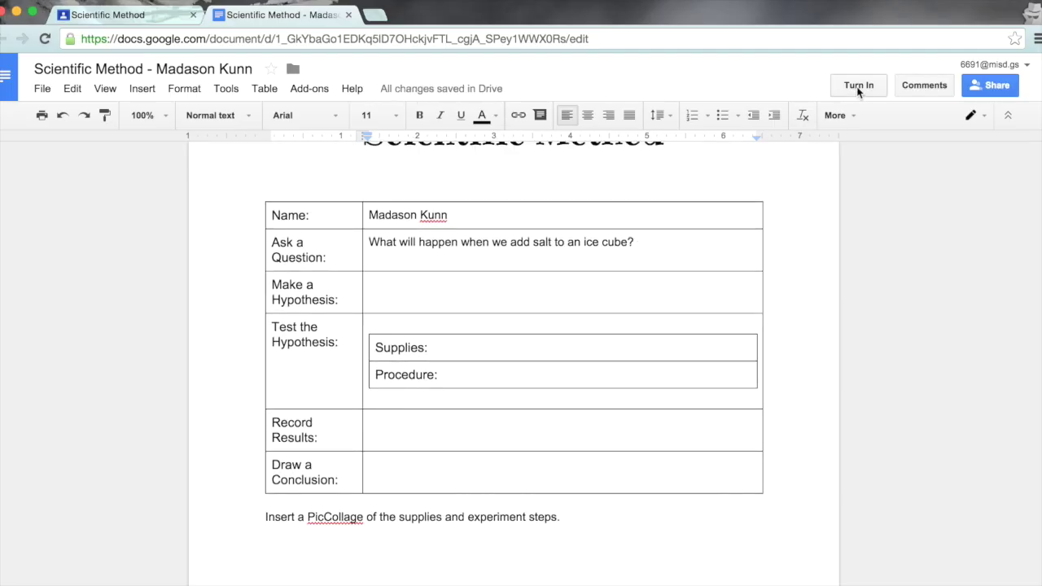
Step: Reopen the worksheet and type the hypothesis that the ice cube will start to melt with salt
click(348, 15)
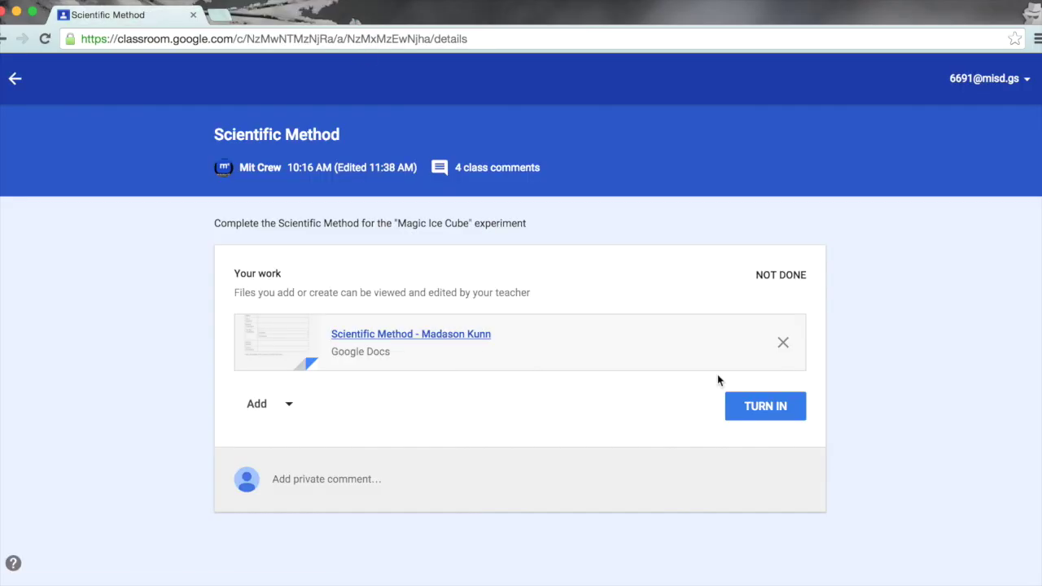
click(458, 343)
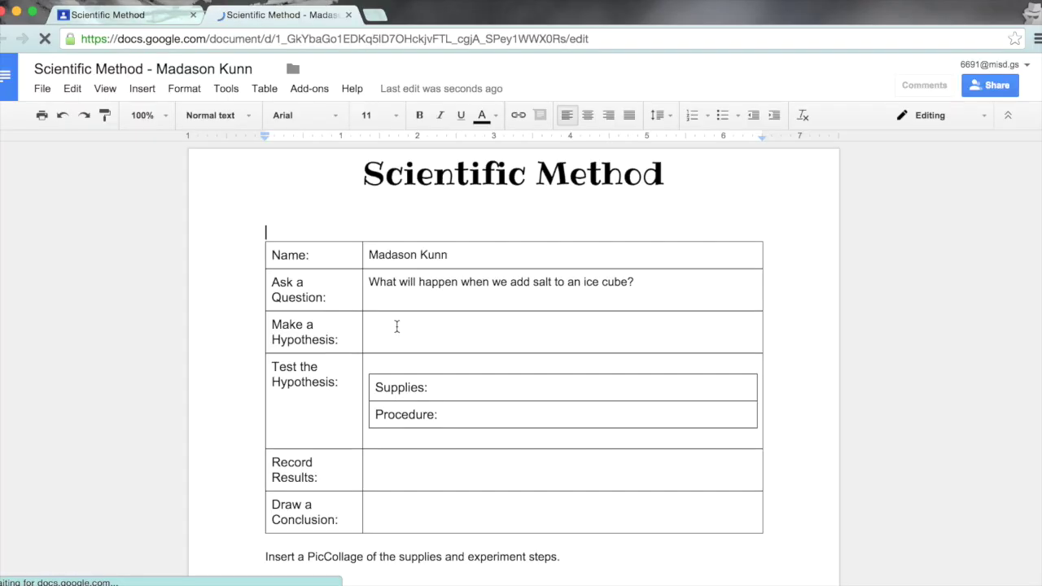
click(395, 325)
text(I think the ice cube will start to melt when we add salt to the ice cube.)
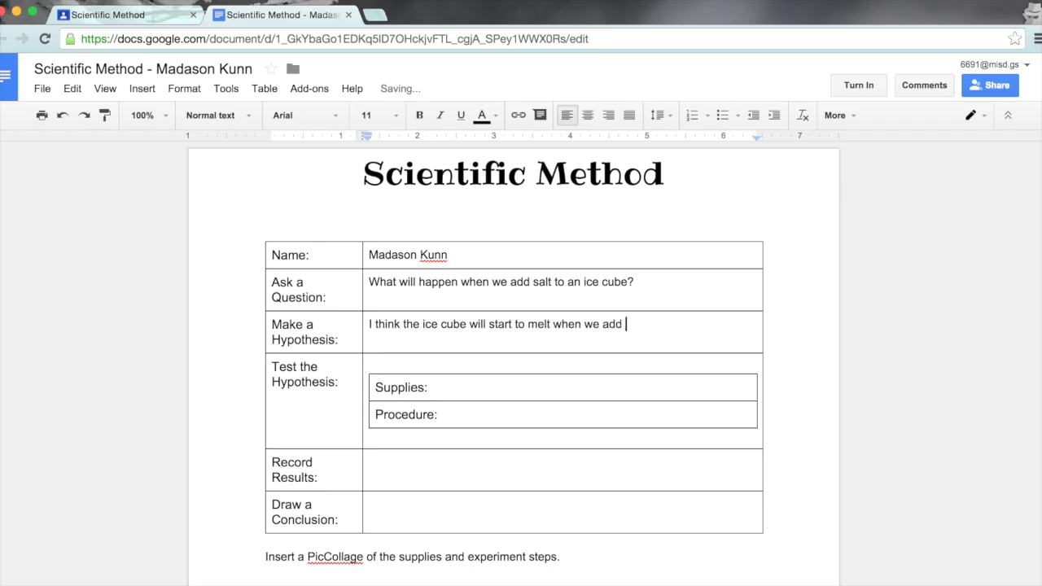
Step: Turn in the Scientific Method worksheet, then unsubmit it to make further edits
click(858, 85)
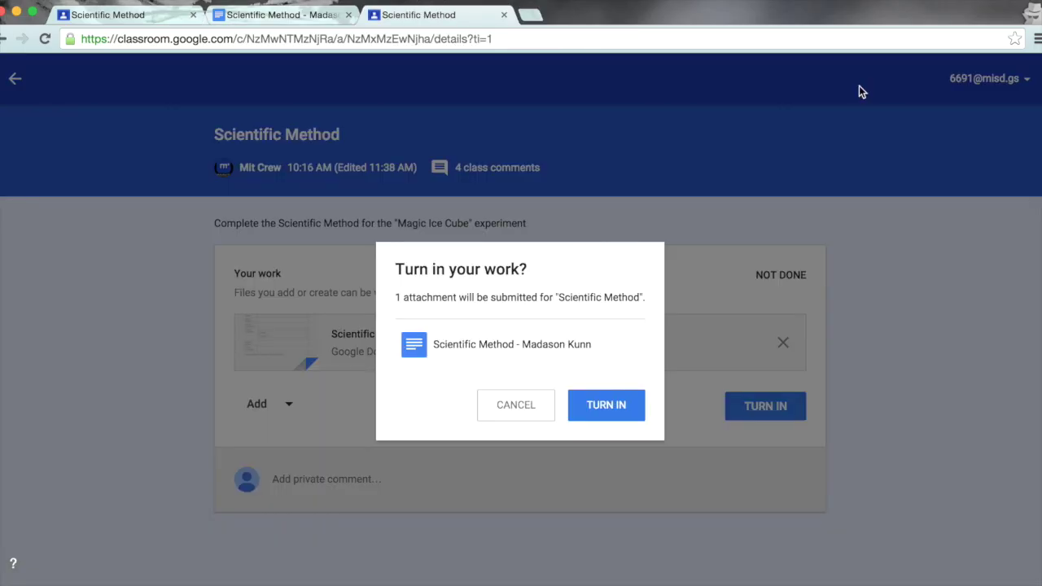
click(613, 407)
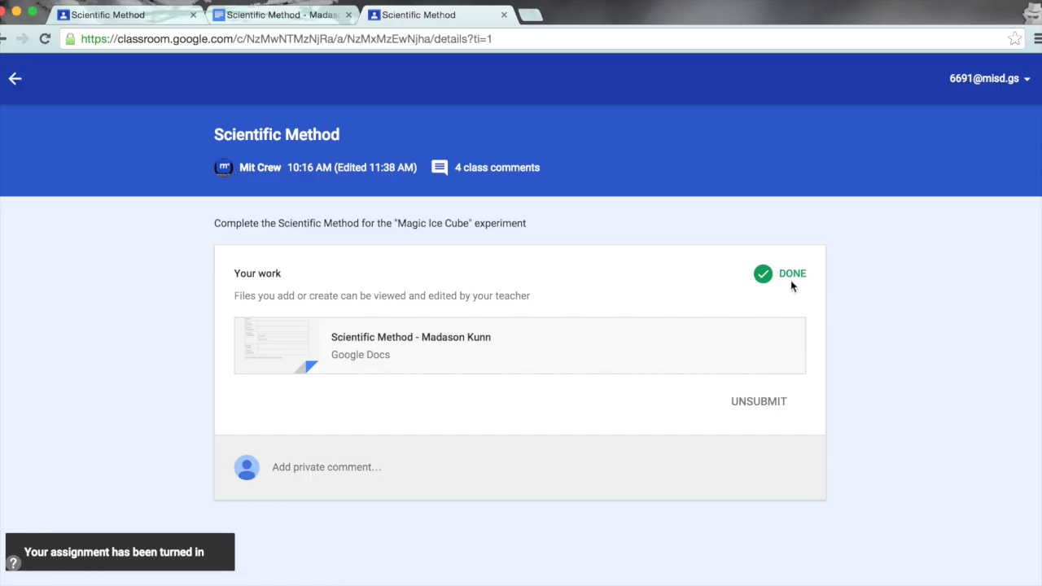
click(757, 404)
click(673, 358)
Step: List the supplies 'ice cubes, salt, bowl, iPad (camera), spoon' in the worksheet and turn it in again
click(495, 344)
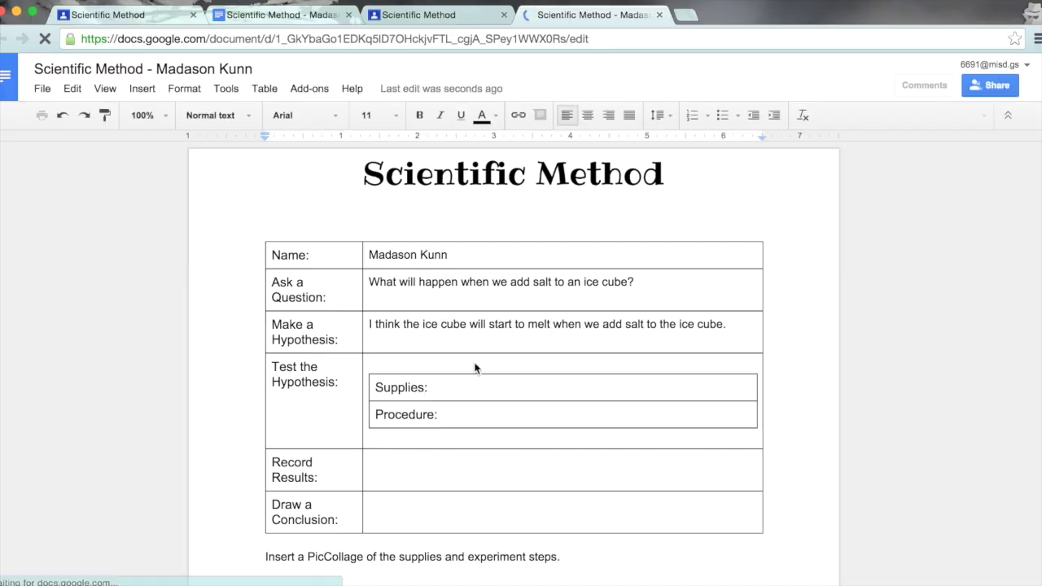
click(456, 389)
text(ice cubes, salt,)
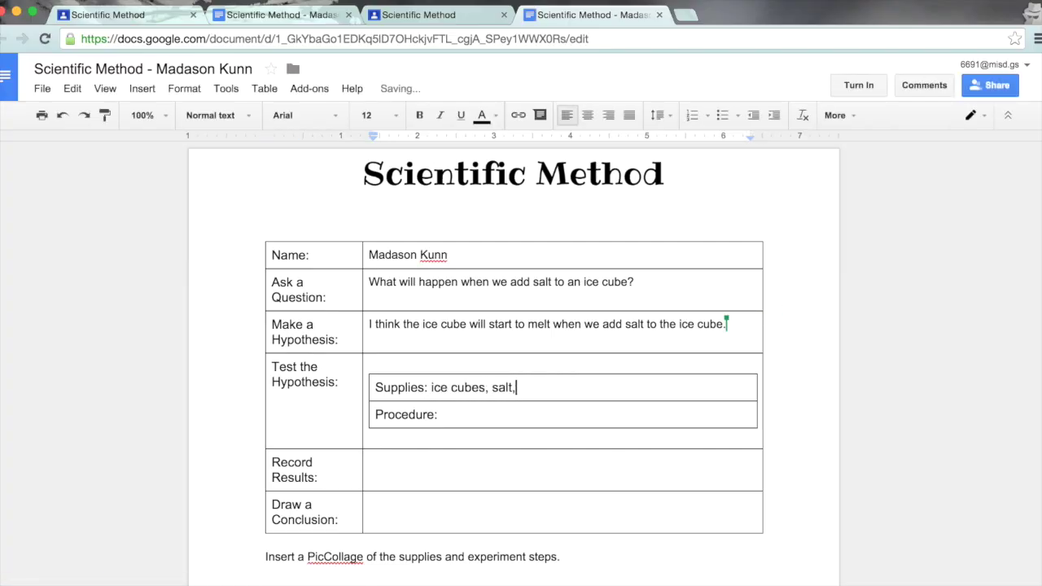
text( bowl, iPad (camera), spoon)
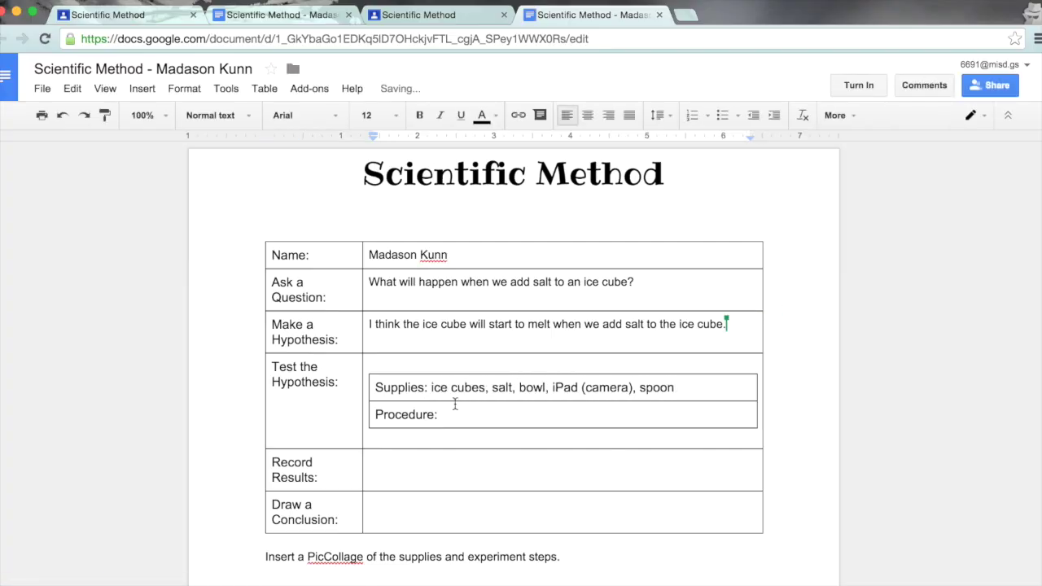
click(857, 85)
click(607, 406)
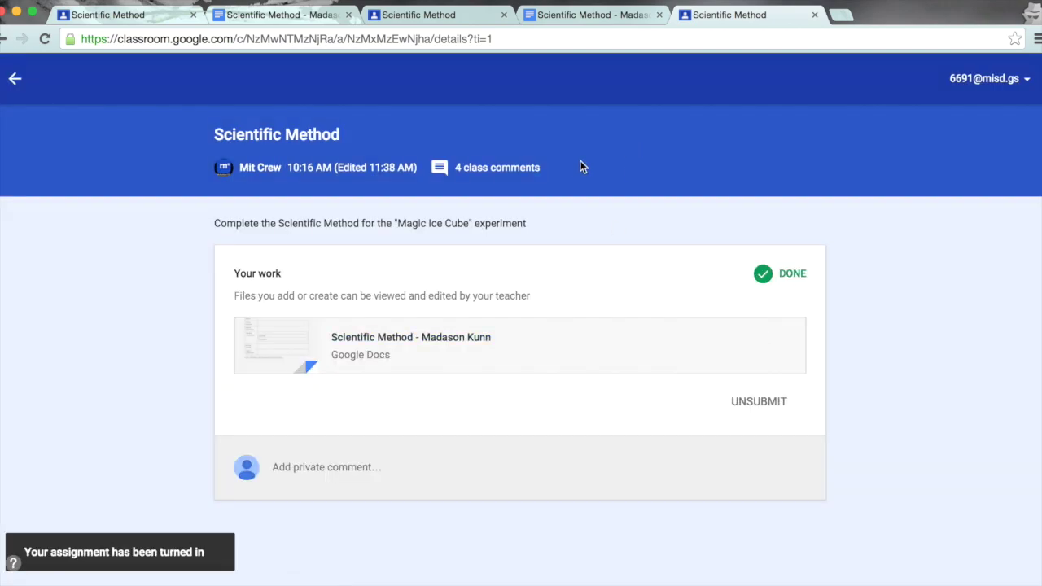
Step: Post a class comment asking classmates what supplies to bring to class on Friday
click(510, 178)
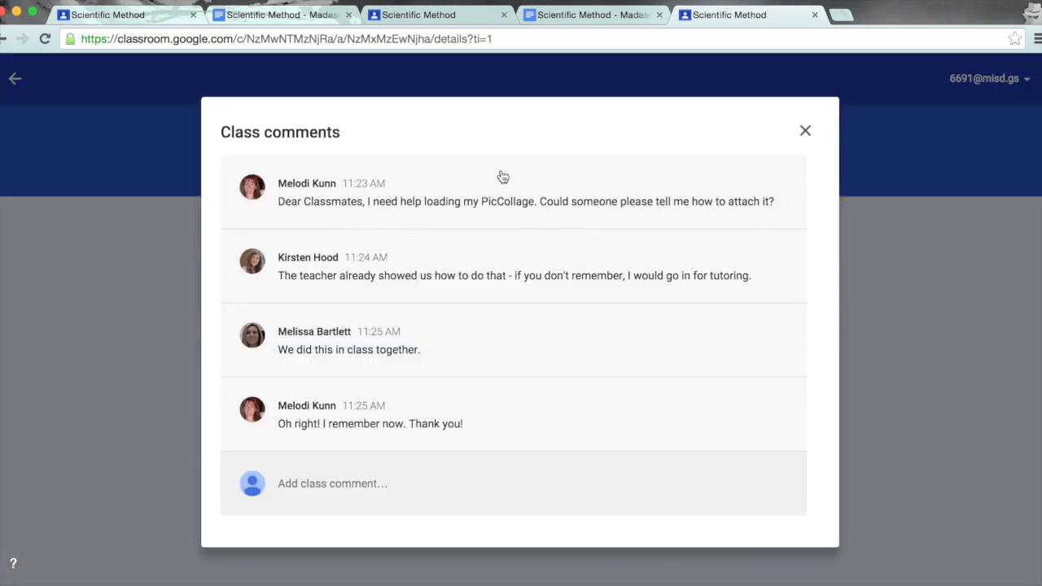
click(393, 483)
text(Classmates, what supplies are we suppose to bring to class on Friday?)
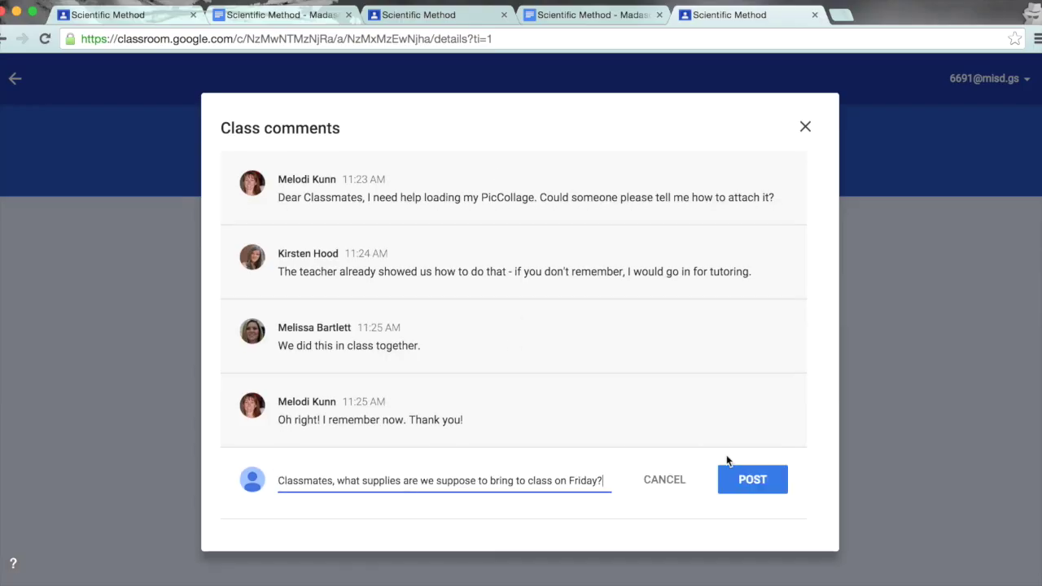
click(747, 482)
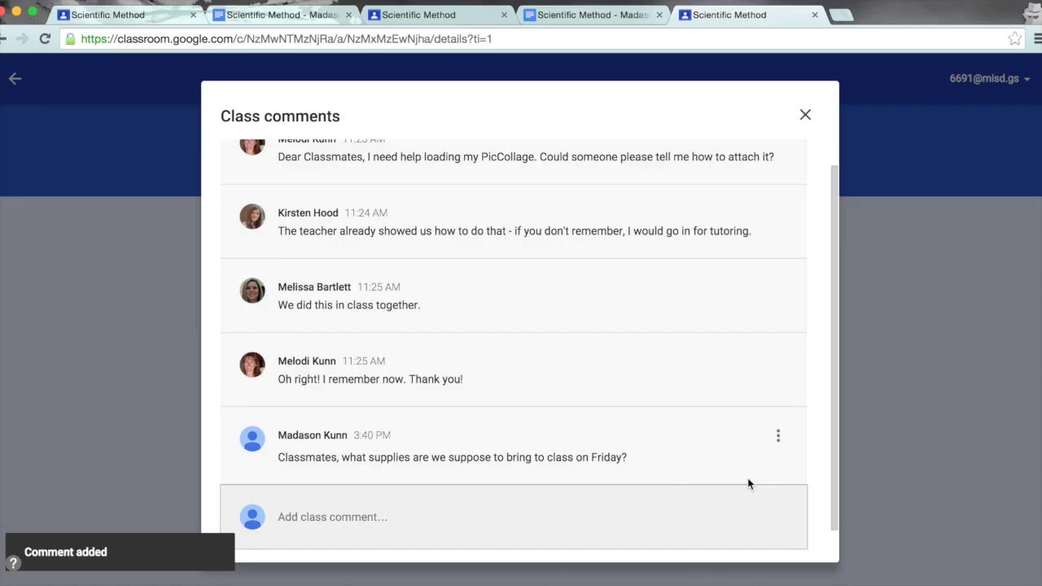
click(805, 118)
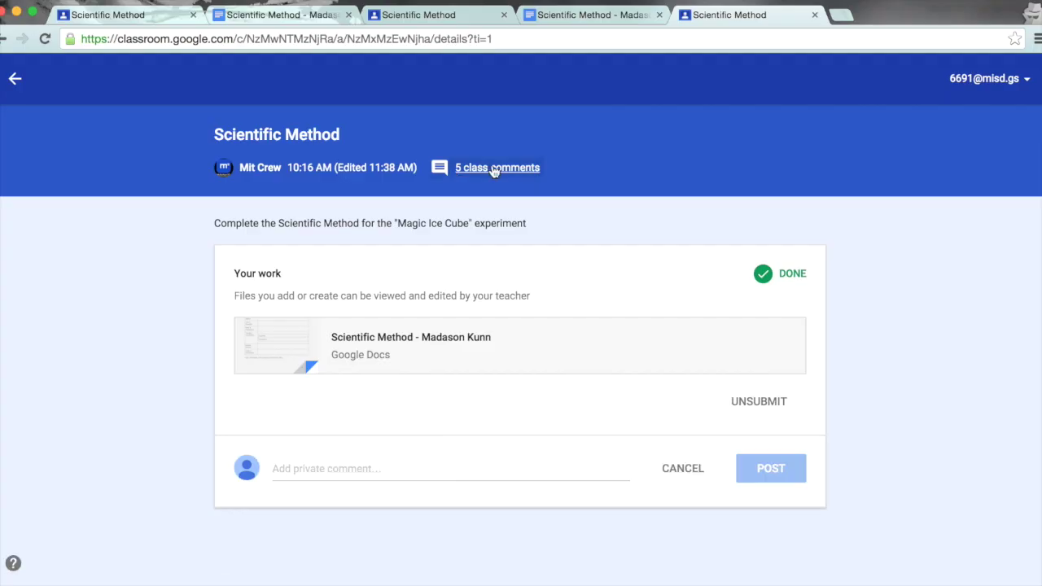
Step: Delete your own supplies question from the assignment's class comments
click(494, 169)
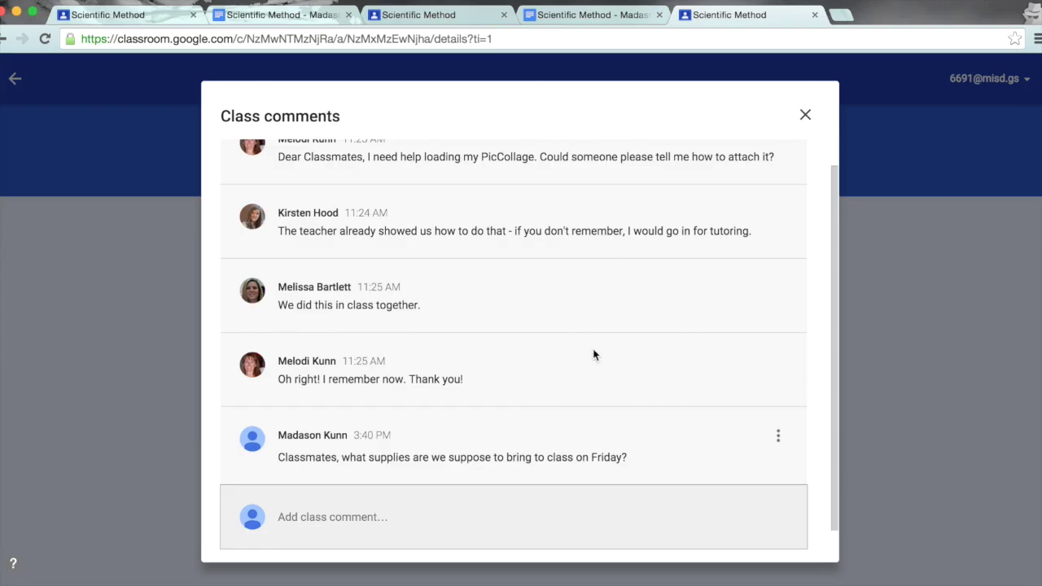
click(778, 438)
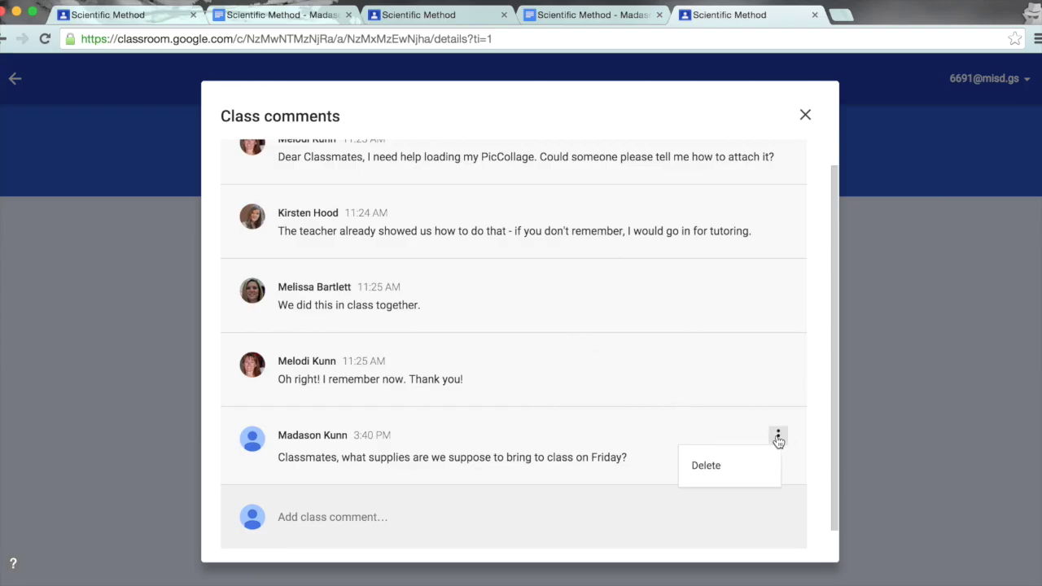
click(727, 469)
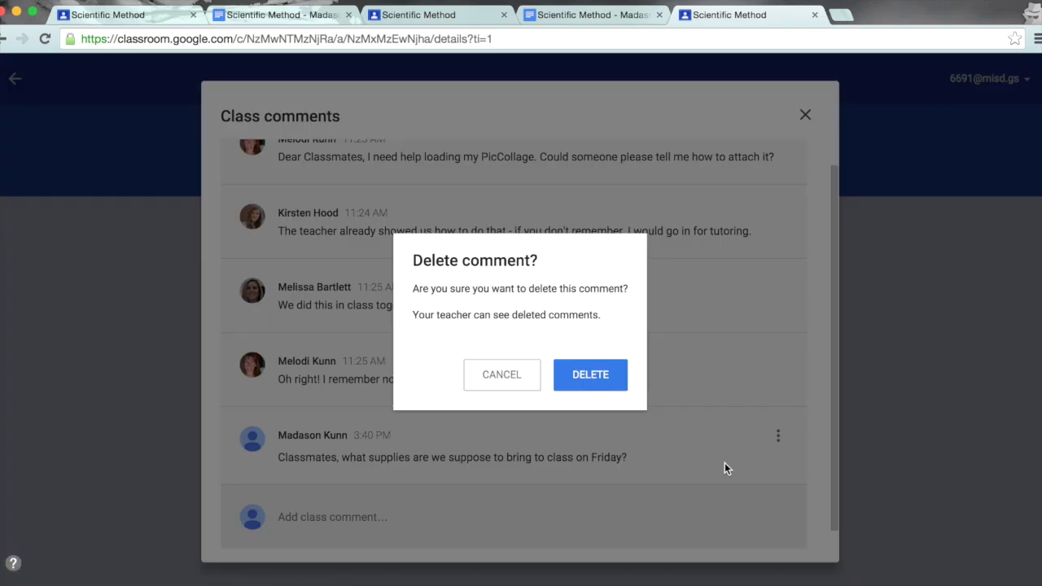
click(592, 378)
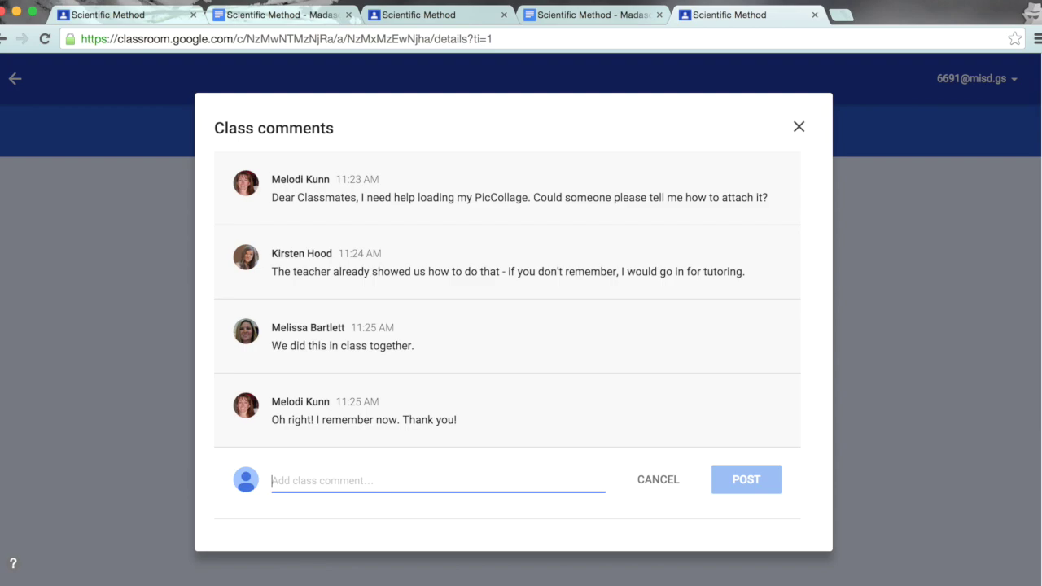
Step: Post a class comment offering morning help with adding a PicCollage
text(I remember how to add a PicCollage.  I can help you in the morning.)
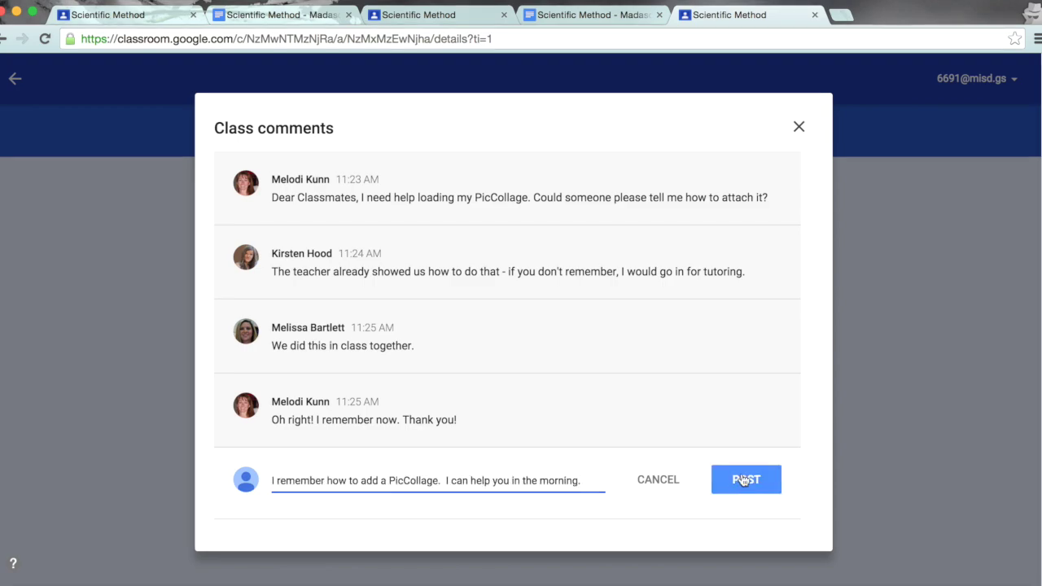
click(743, 480)
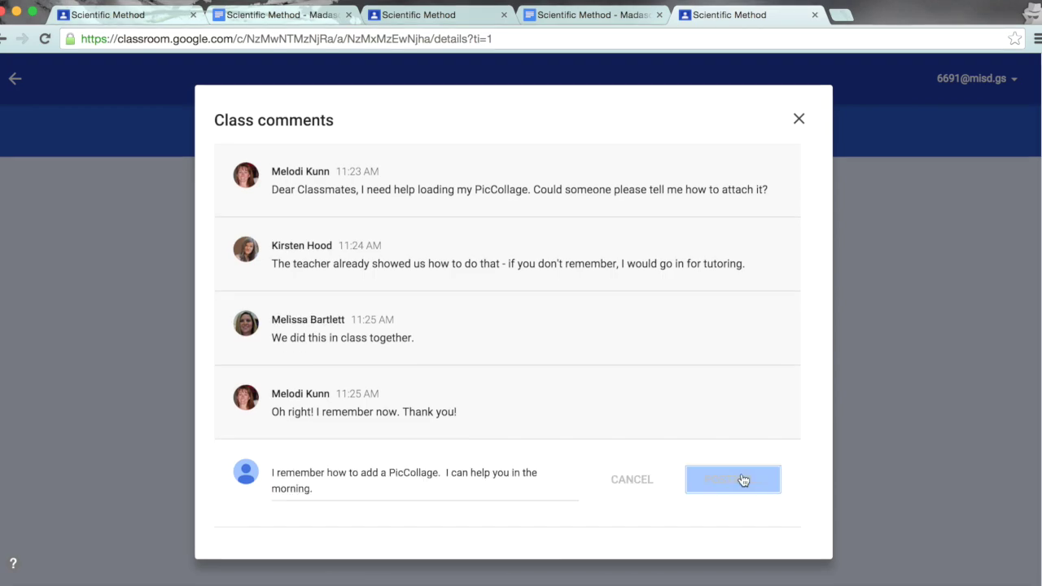
click(797, 129)
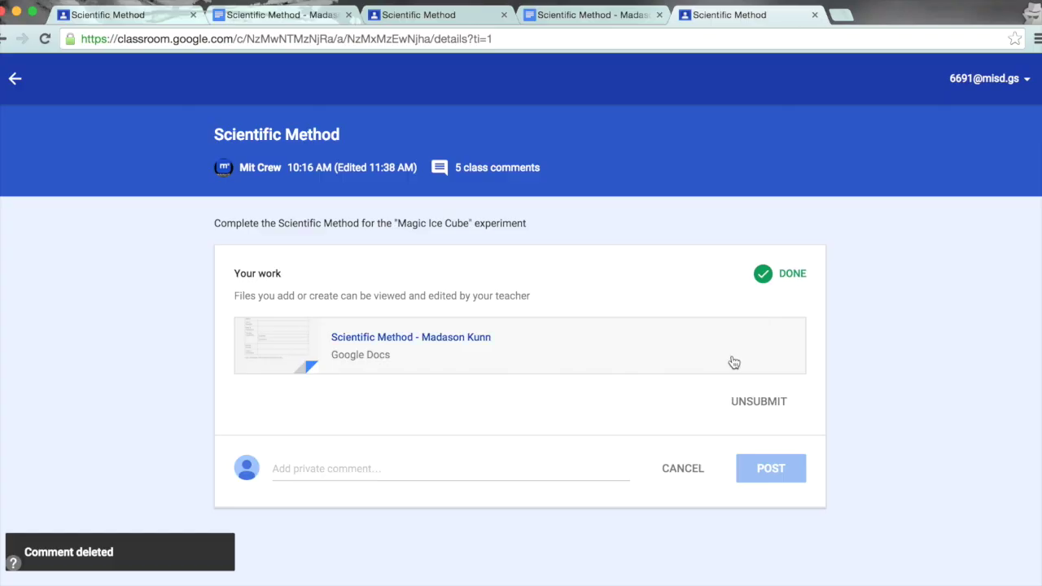
Step: Post a private comment asking the teacher for an extra day to finish the Scientific Method report
text(Dear Teacher, I need an extra day to complete my Scientific Method report.)
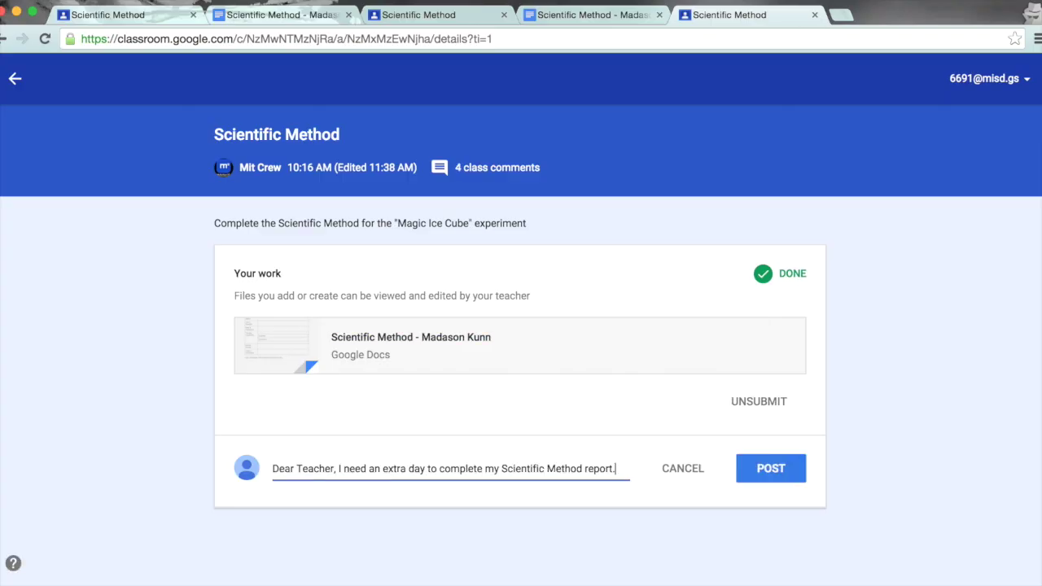
click(771, 472)
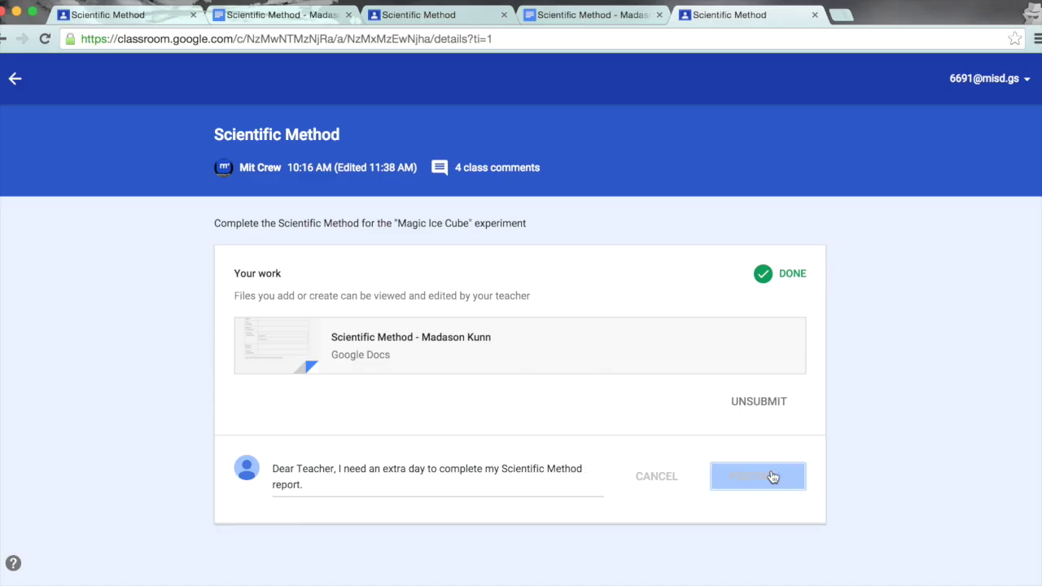
Step: Back in the stream, expand and collapse the Scientific Method comments, then scroll to the Digital Citizenship question
click(15, 83)
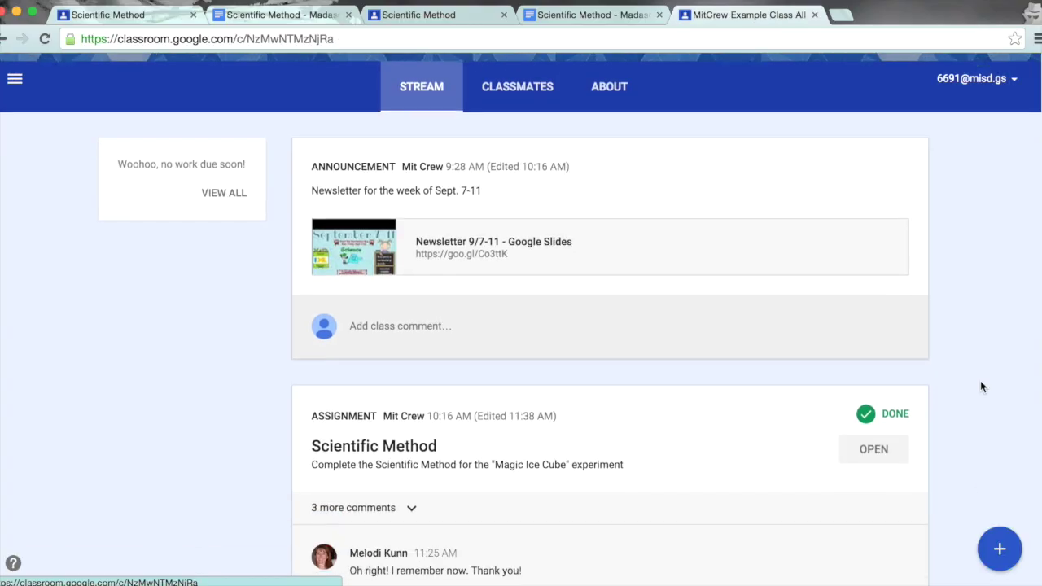
scroll(431, 361, down, 2)
click(415, 340)
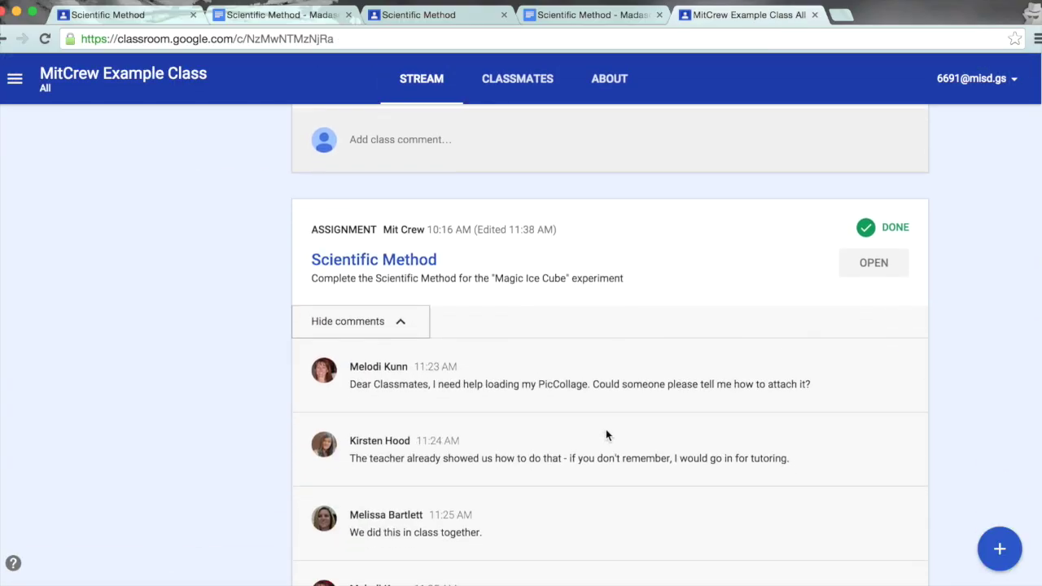
scroll(605, 429, down, 3)
scroll(606, 434, up, 2)
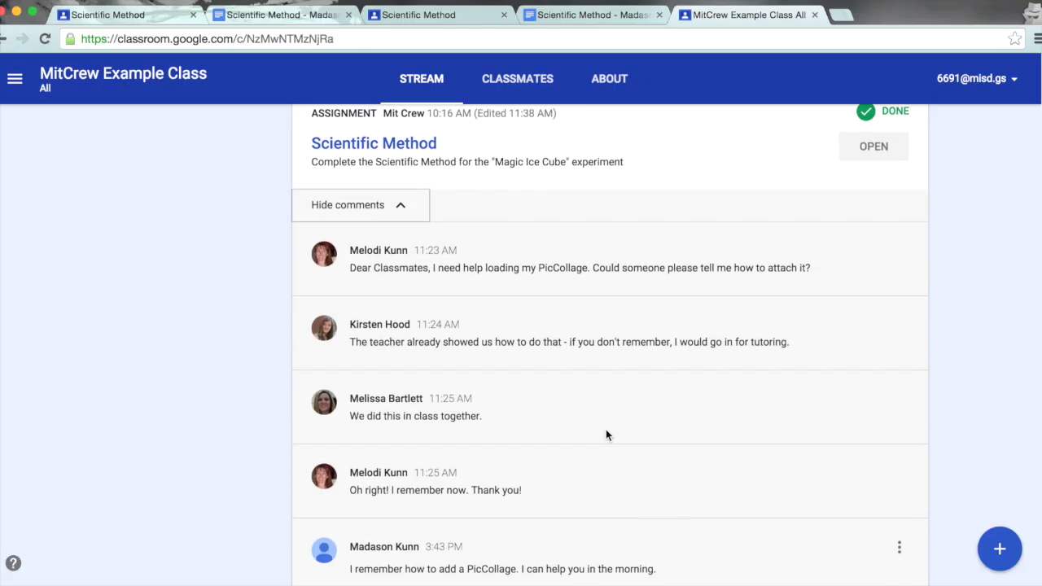
click(399, 228)
scroll(975, 356, down, 3)
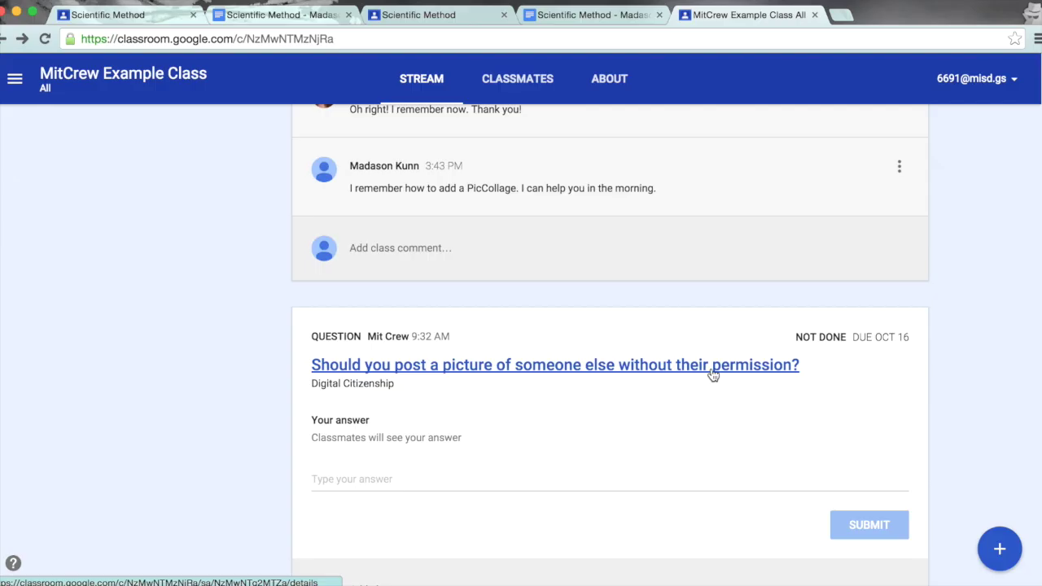
Step: Answer the picture-posting question with 'You need to ask the person before you post their picture.', submit it, then view classmates' answers
click(713, 373)
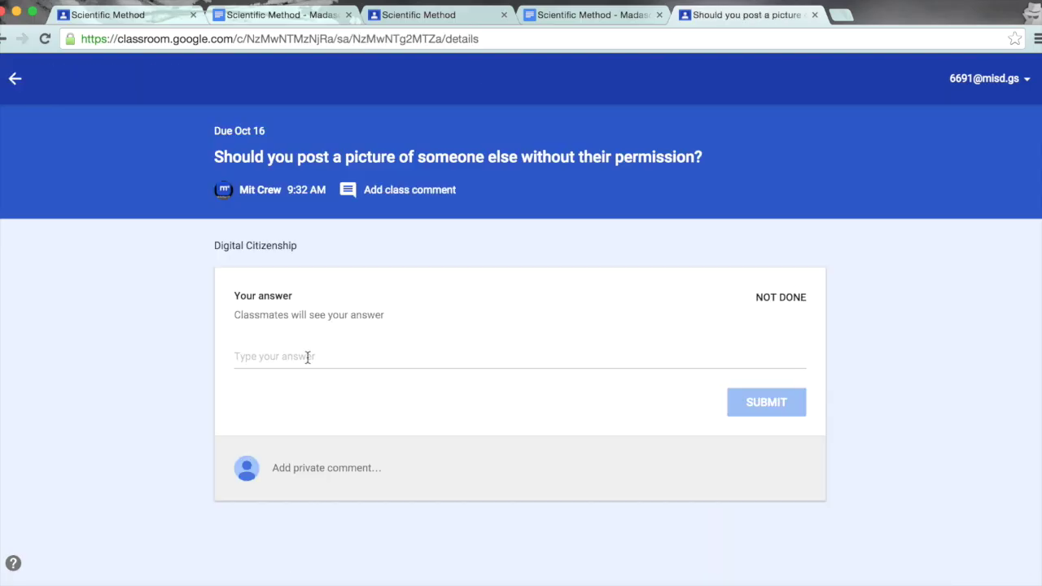
click(307, 359)
text(You need to ask the person before you post their picture.)
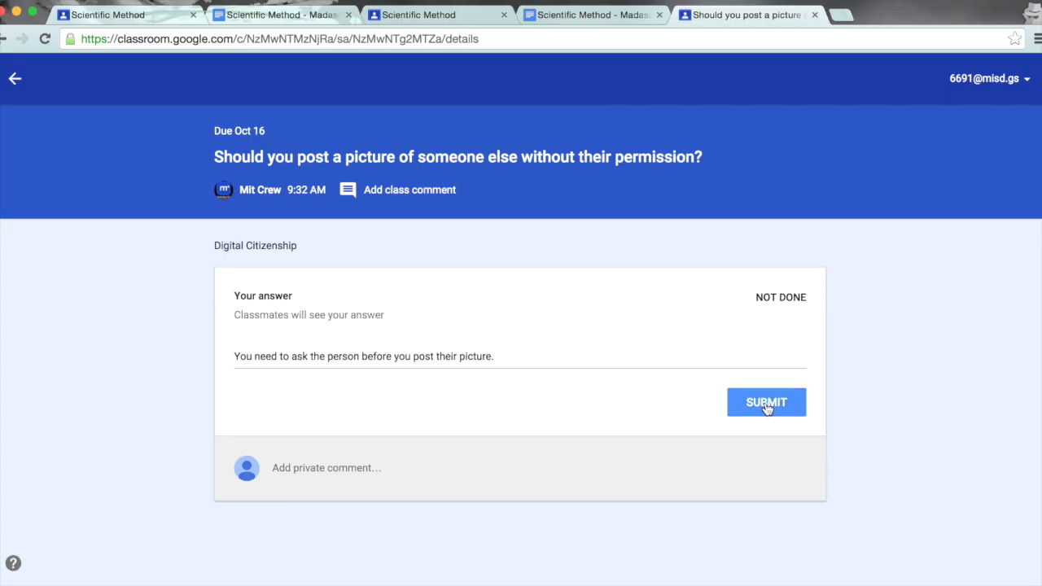
click(766, 406)
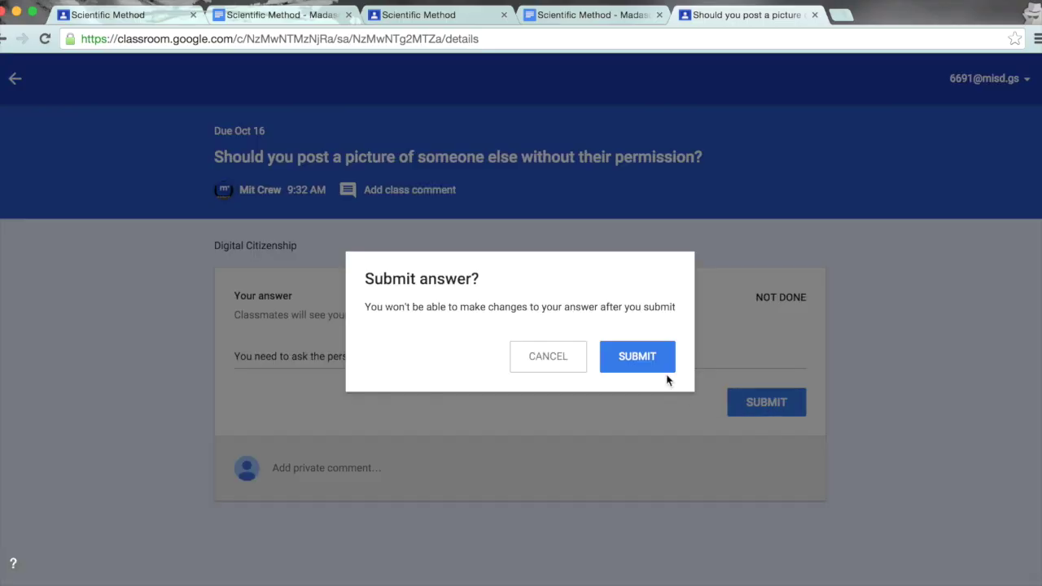
click(645, 358)
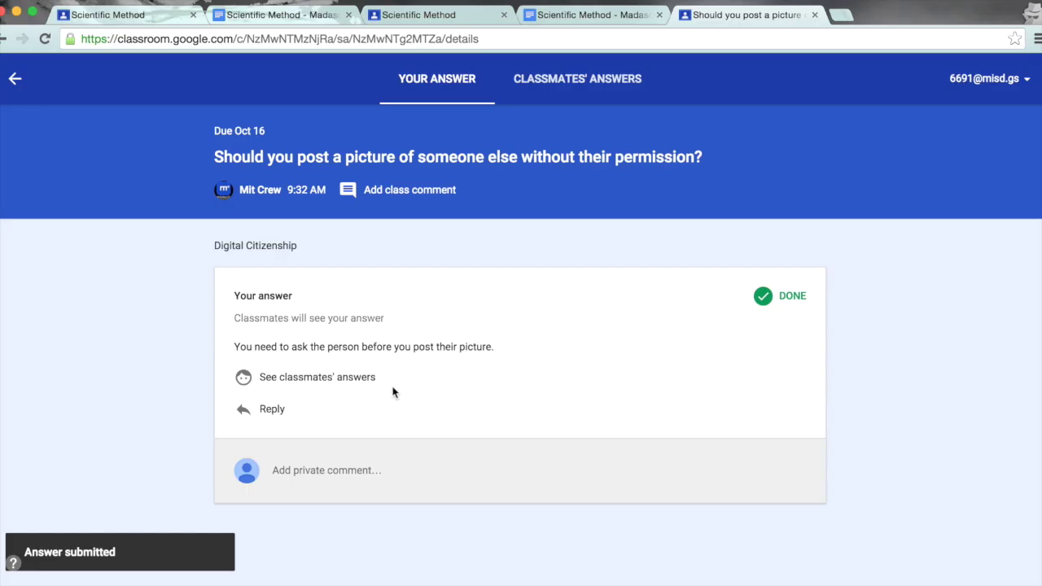
click(344, 384)
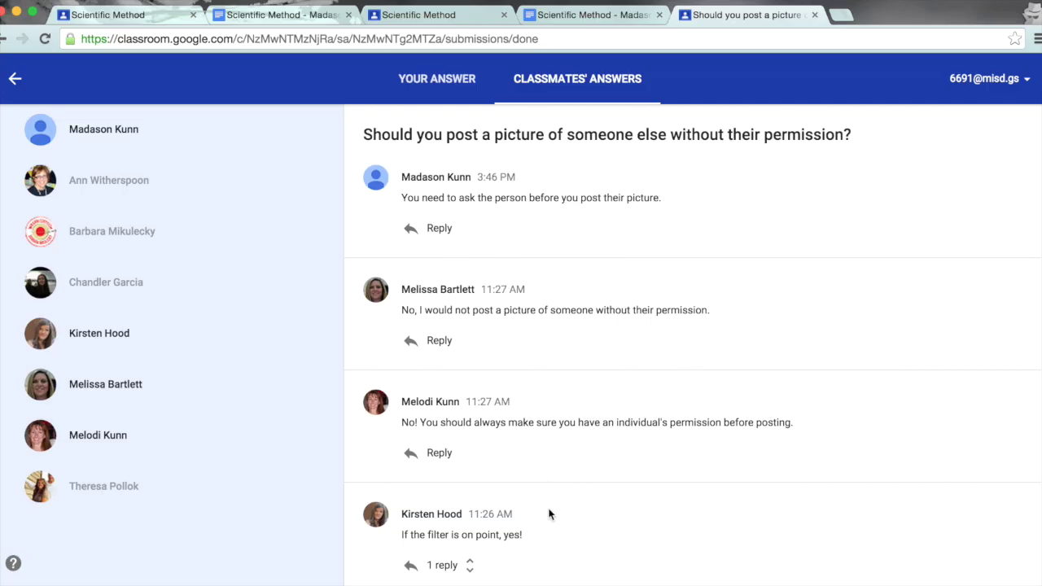
Step: Read the classmates' answers and expand the teacher's reply thread
scroll(550, 513, down, 1)
click(470, 541)
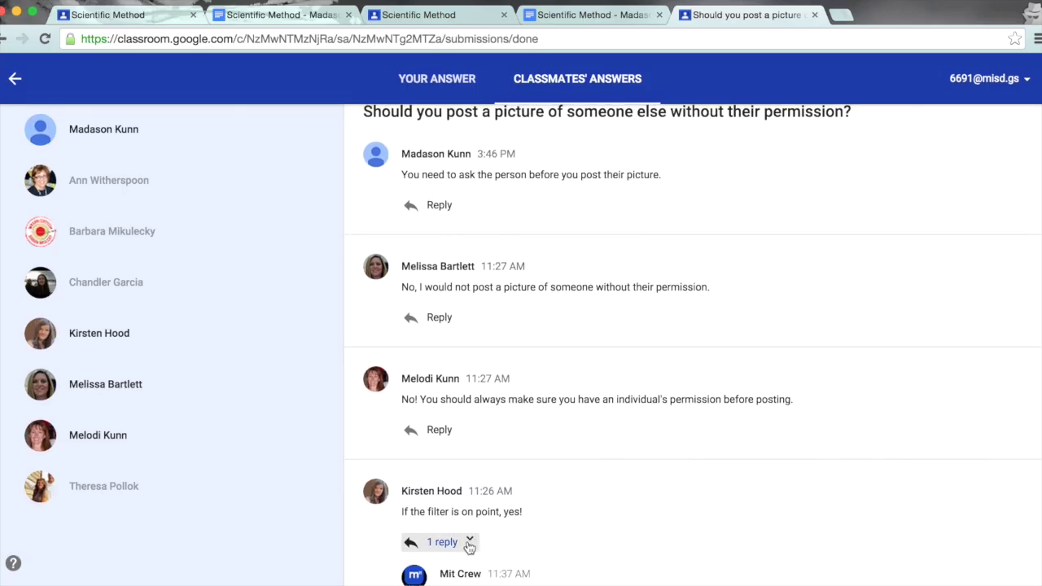
scroll(472, 545, down, 2)
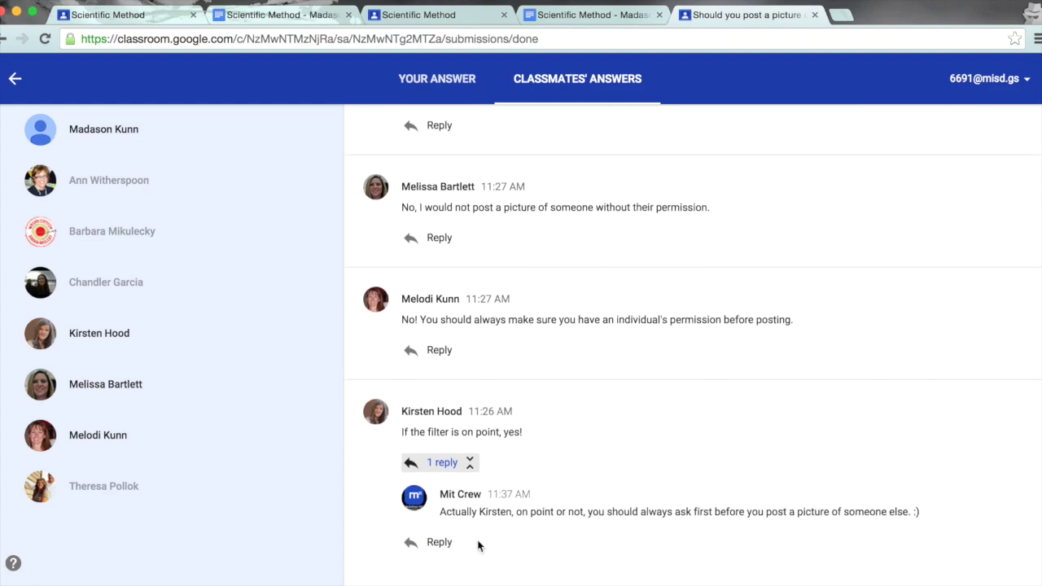
scroll(479, 546, up, 3)
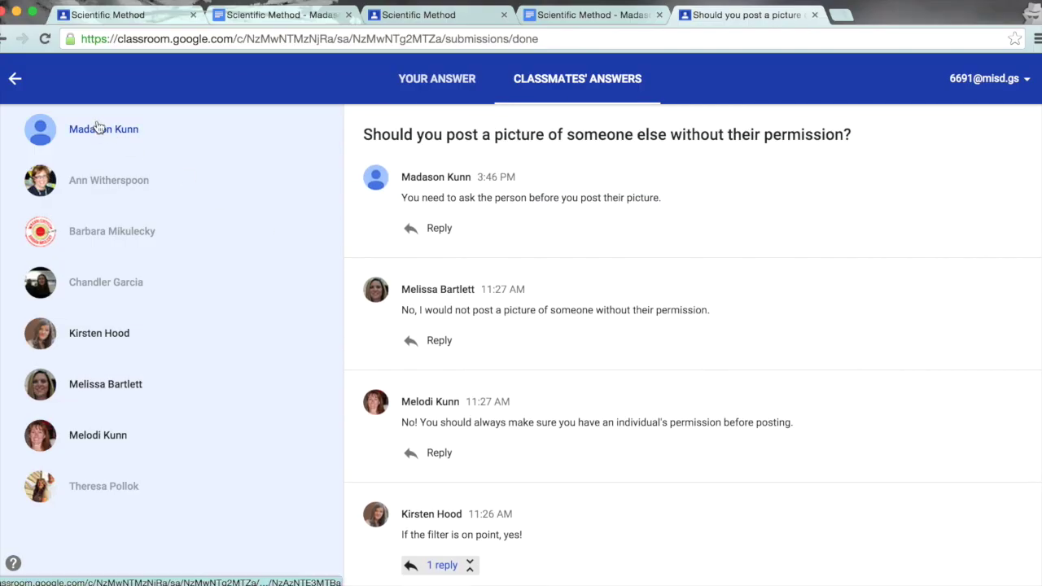
Step: Return to the MitCrew Example Class stream and scroll through its posts
click(57, 92)
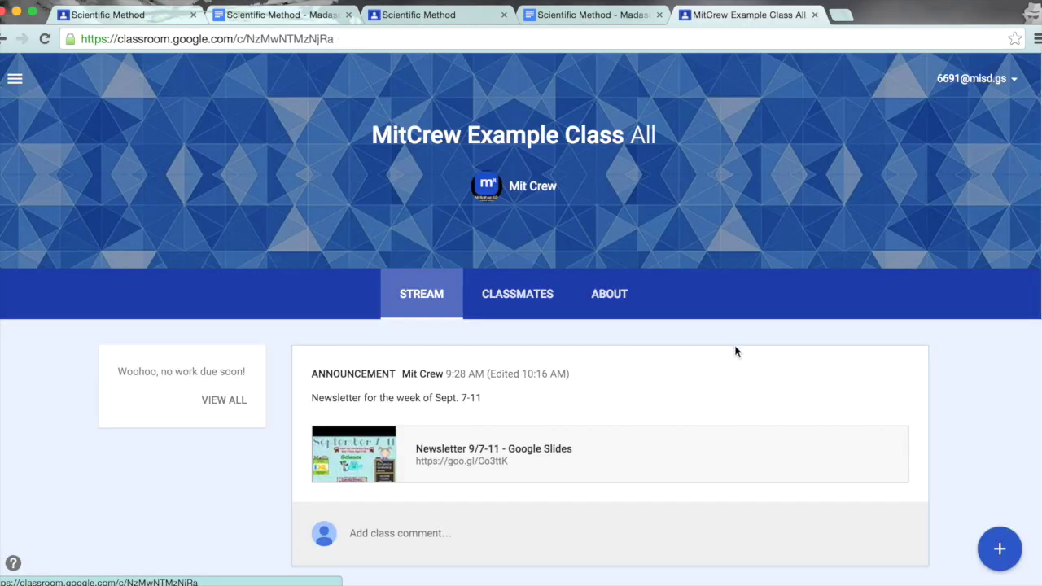
scroll(971, 417, down, 5)
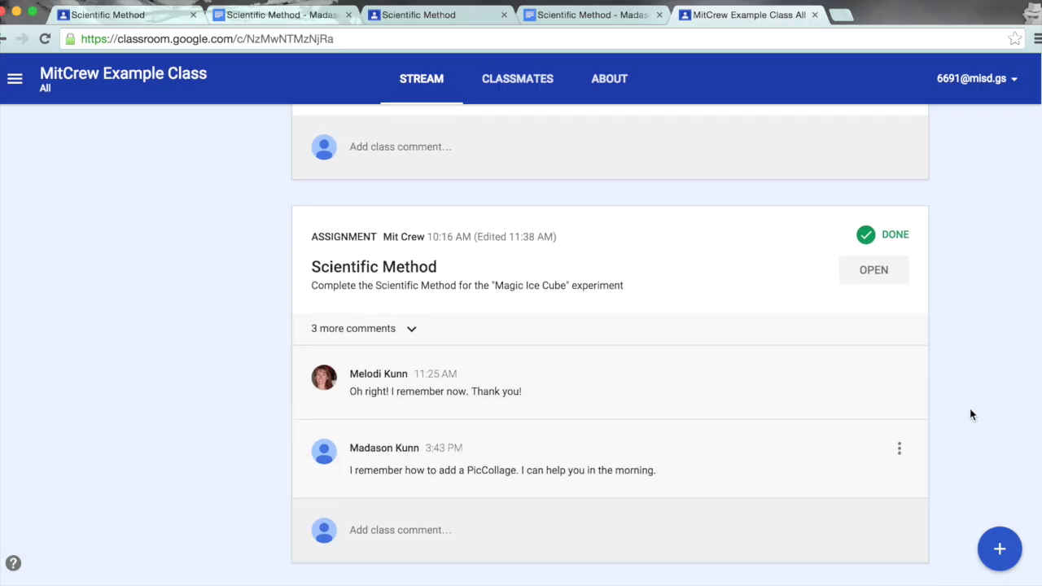
scroll(970, 415, down, 4)
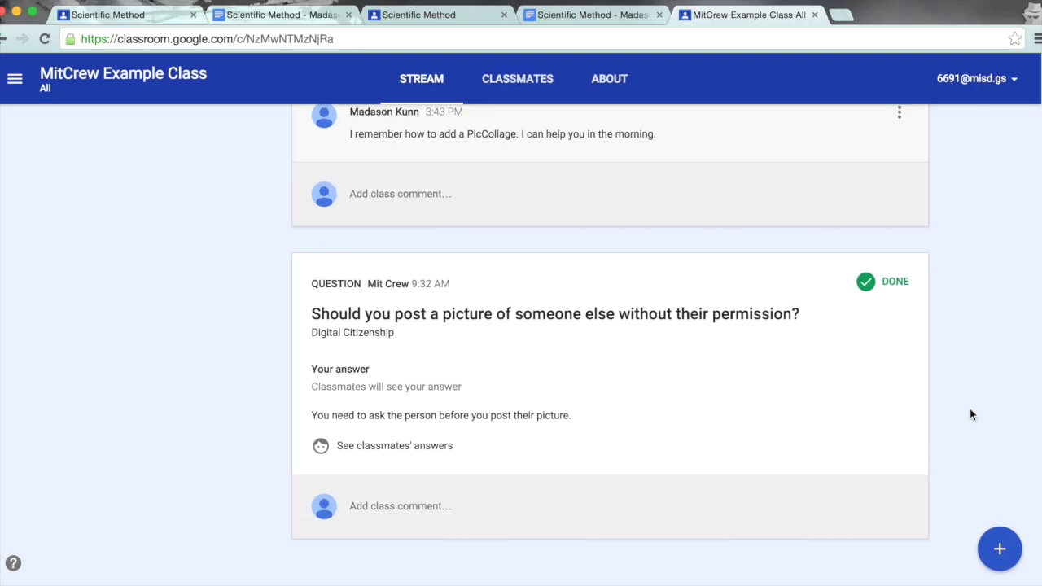
scroll(969, 414, up, 8)
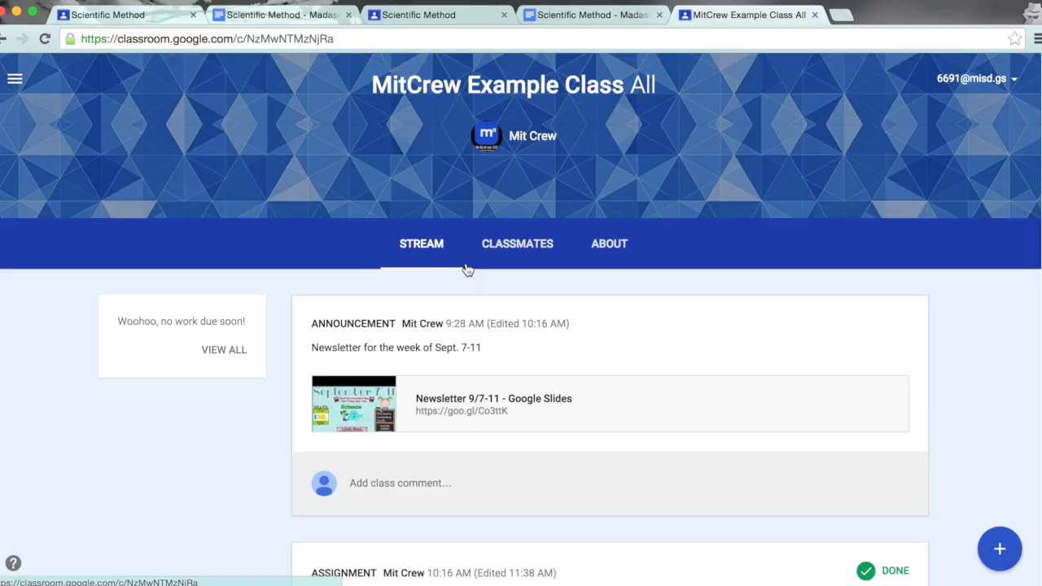
click(518, 249)
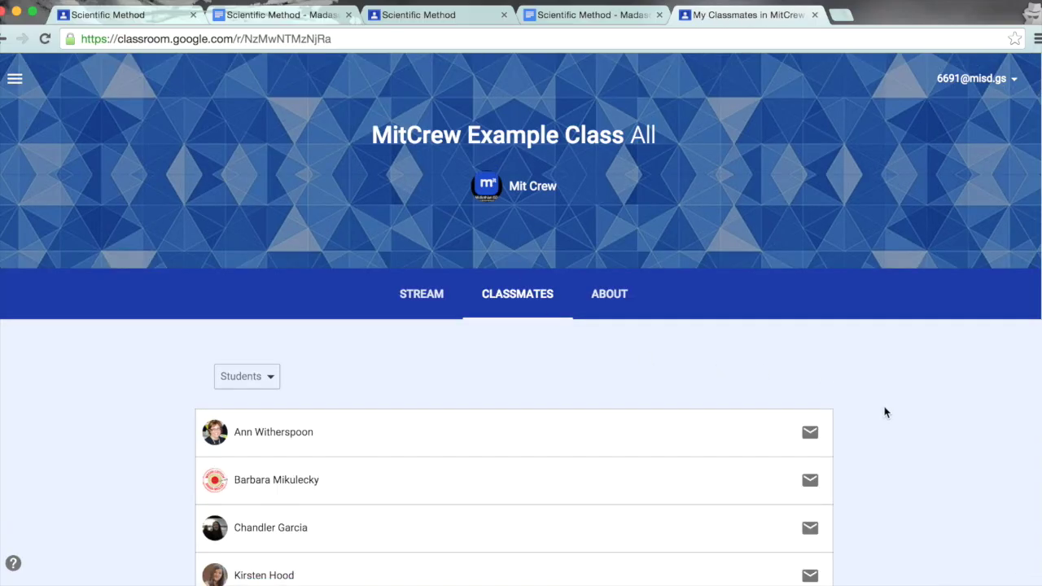
scroll(893, 430, down, 5)
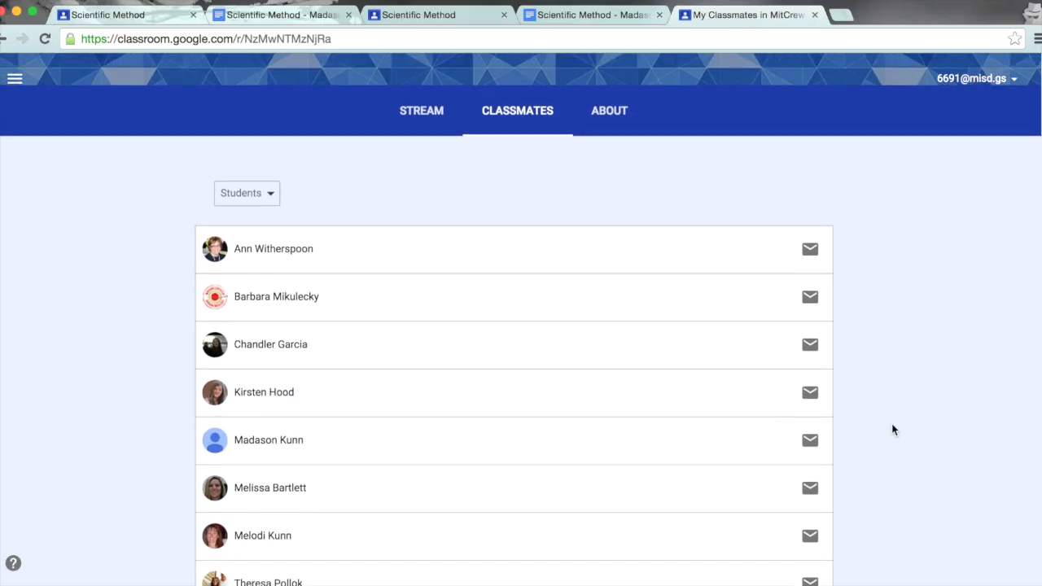
scroll(893, 429, down, 1)
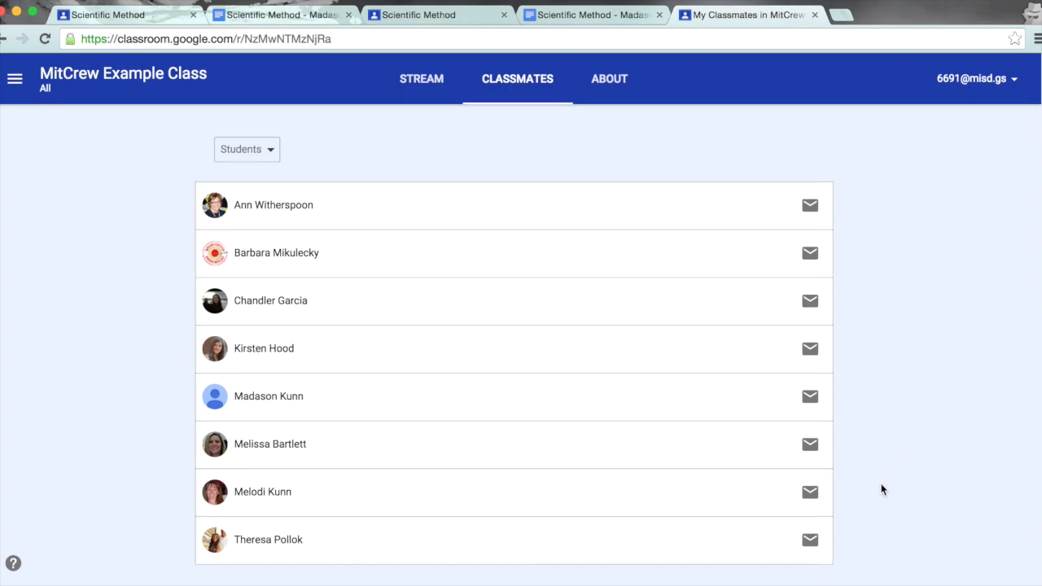
click(810, 494)
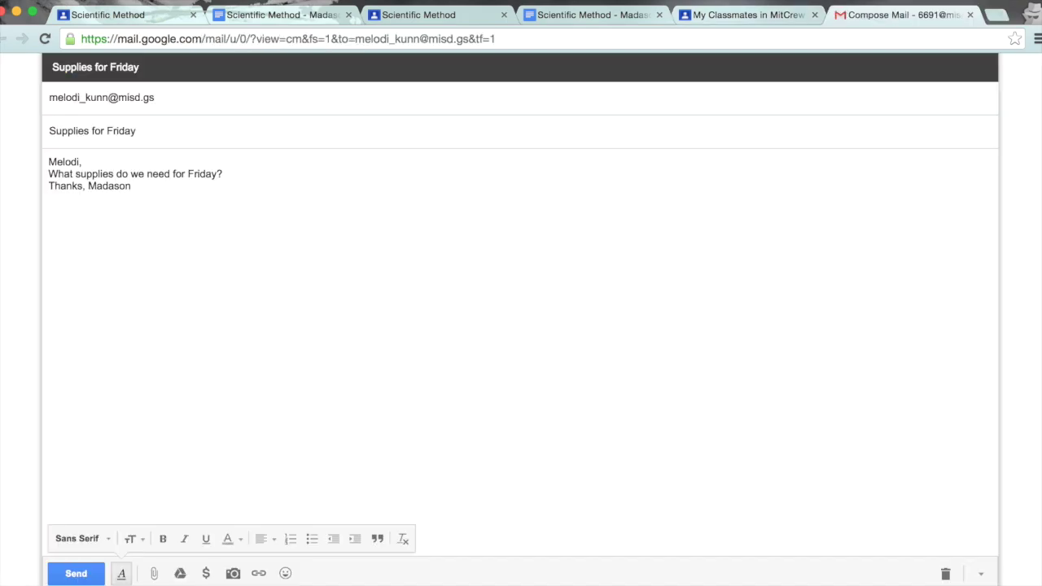
Step: Send the classmate the 'Supplies for Friday' e-mail and reload the classmates page
click(75, 574)
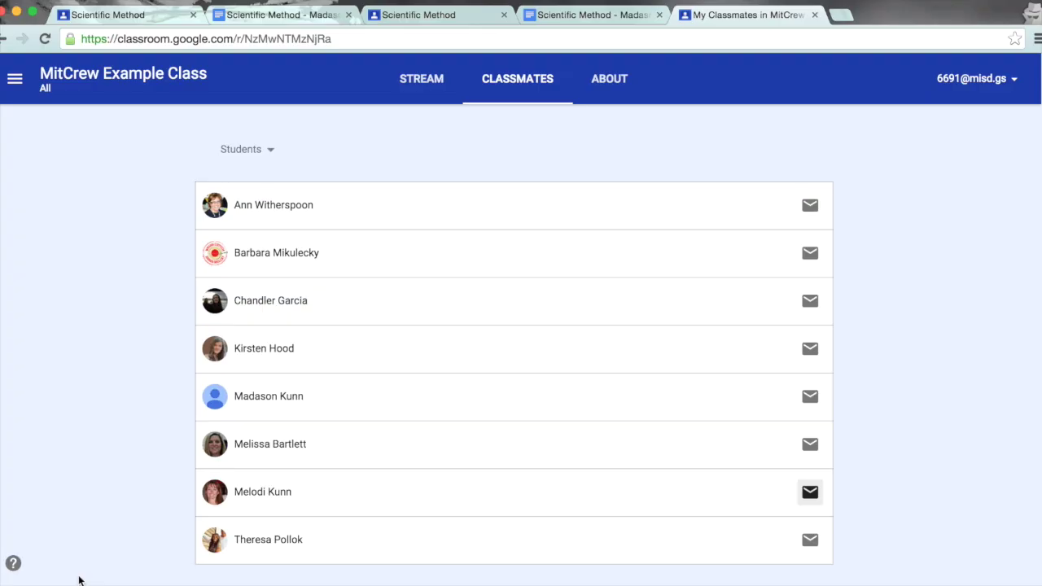
click(551, 144)
Step: Go to the class's About page and open the 'Welcome to Our Class' syllabus document
scroll(561, 200, up, 2)
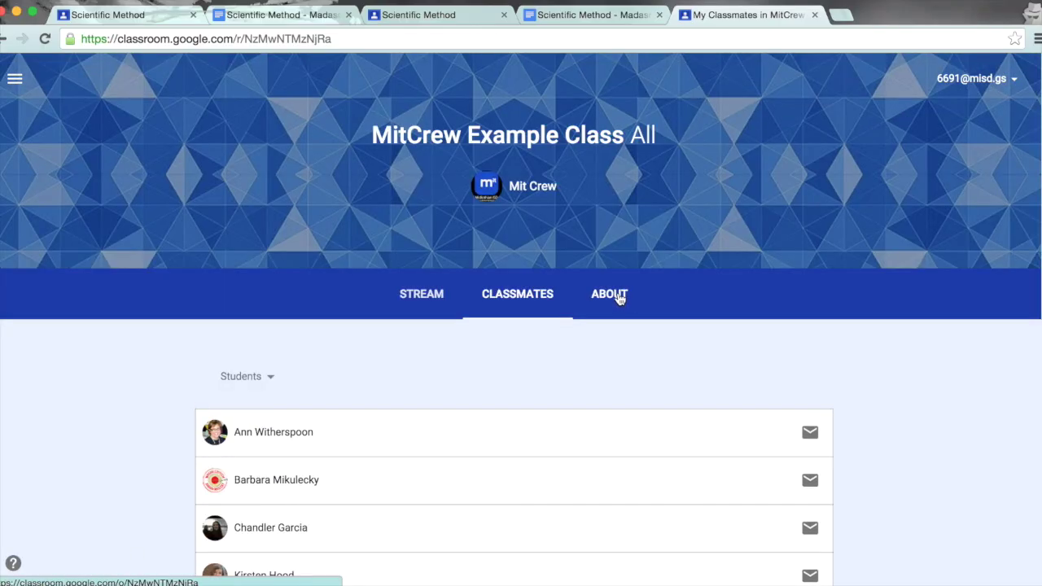
click(619, 297)
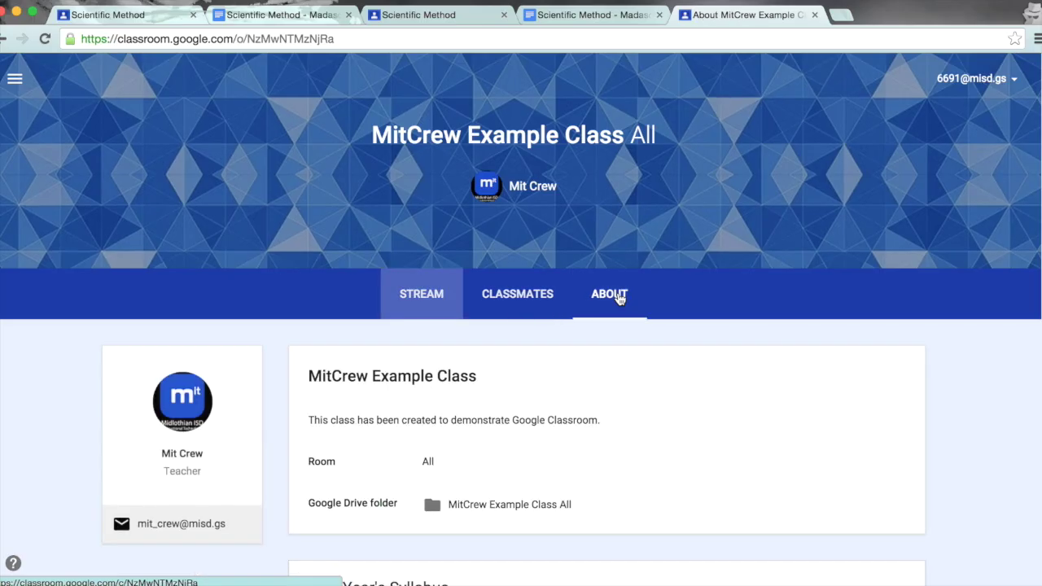
scroll(625, 344, down, 2)
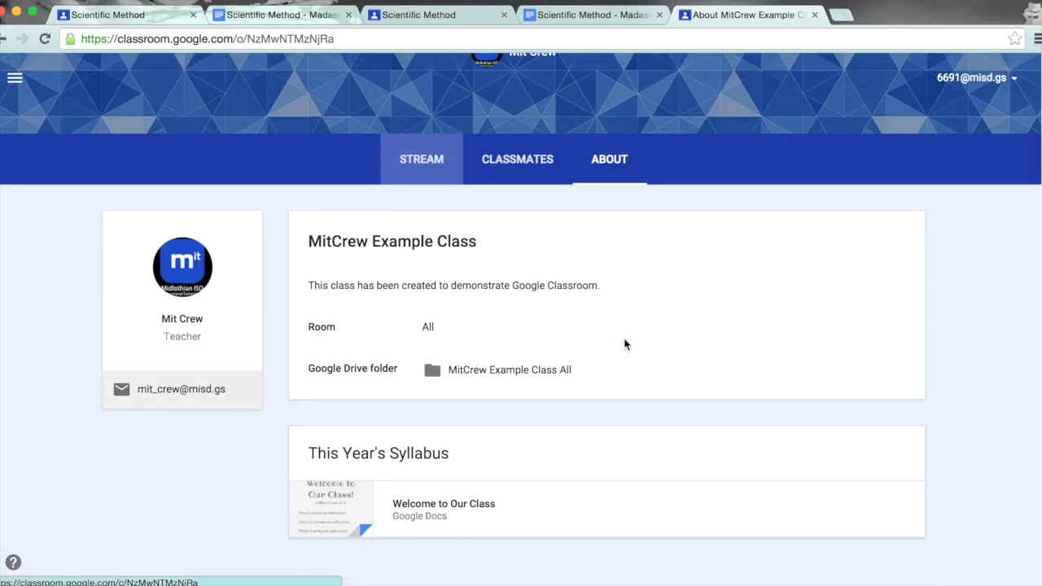
click(461, 505)
scroll(616, 415, down, 1)
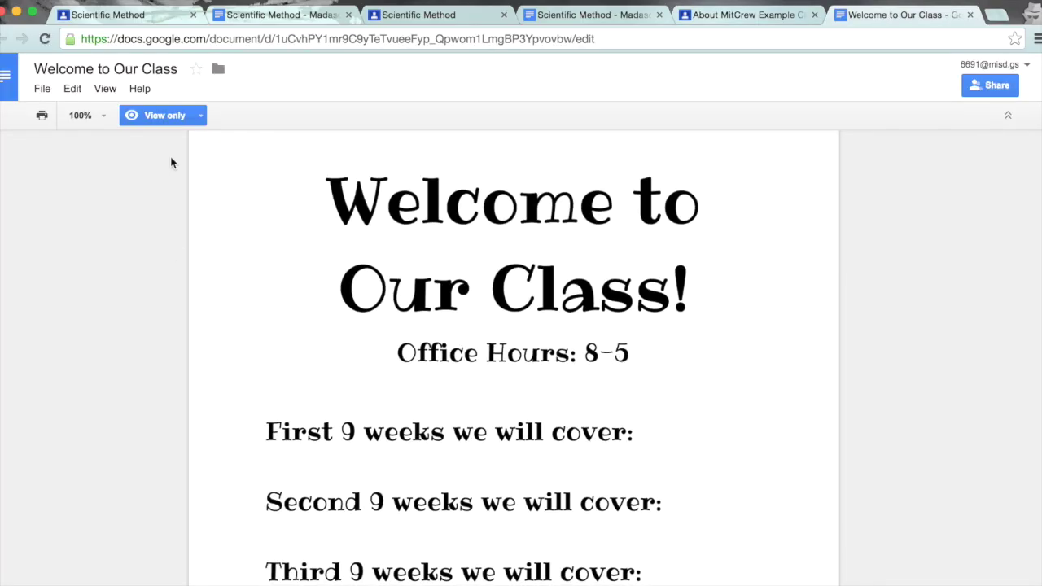
scroll(652, 408, down, 4)
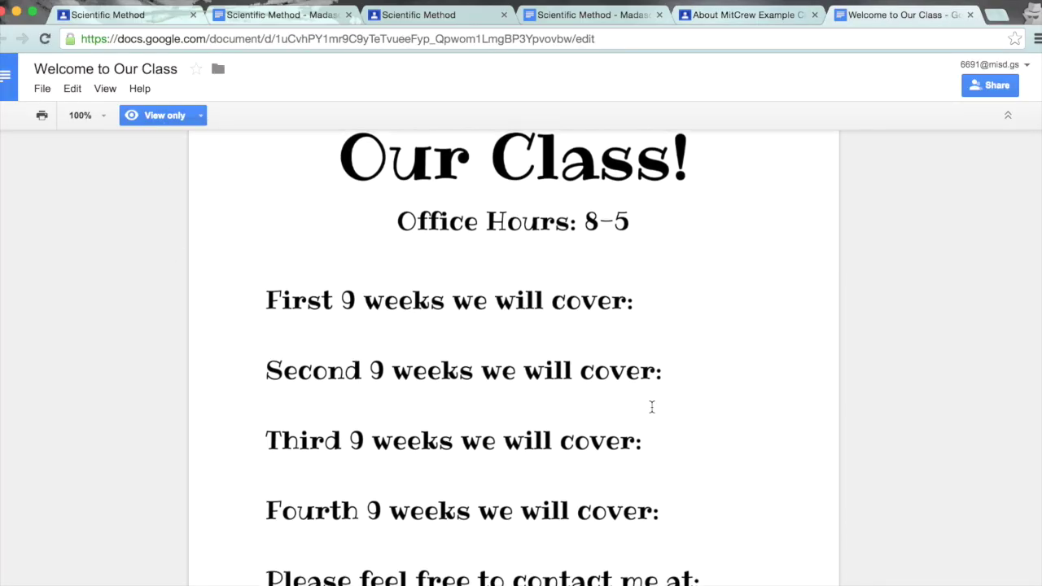
scroll(652, 407, up, 5)
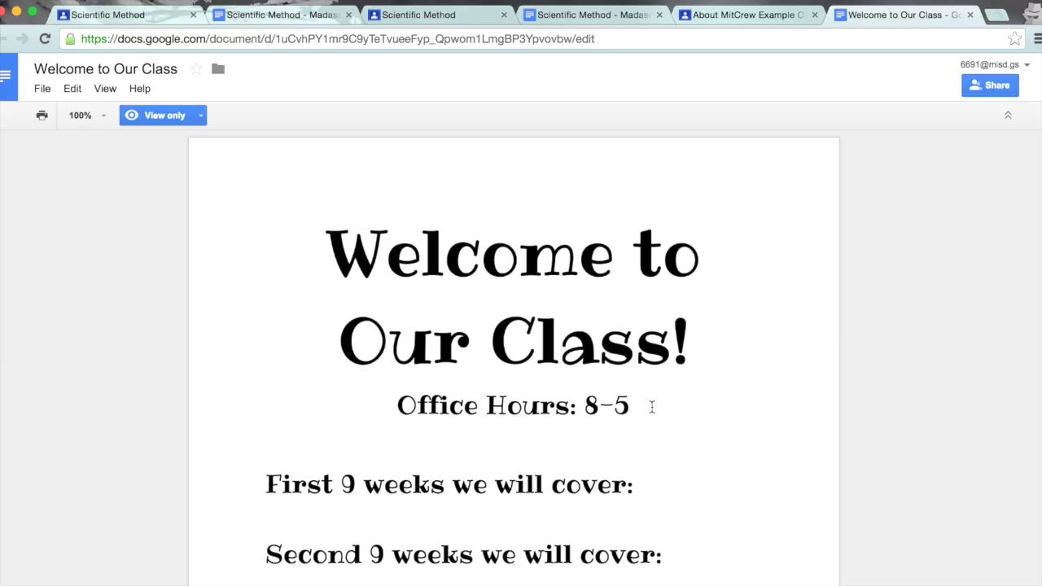
click(969, 15)
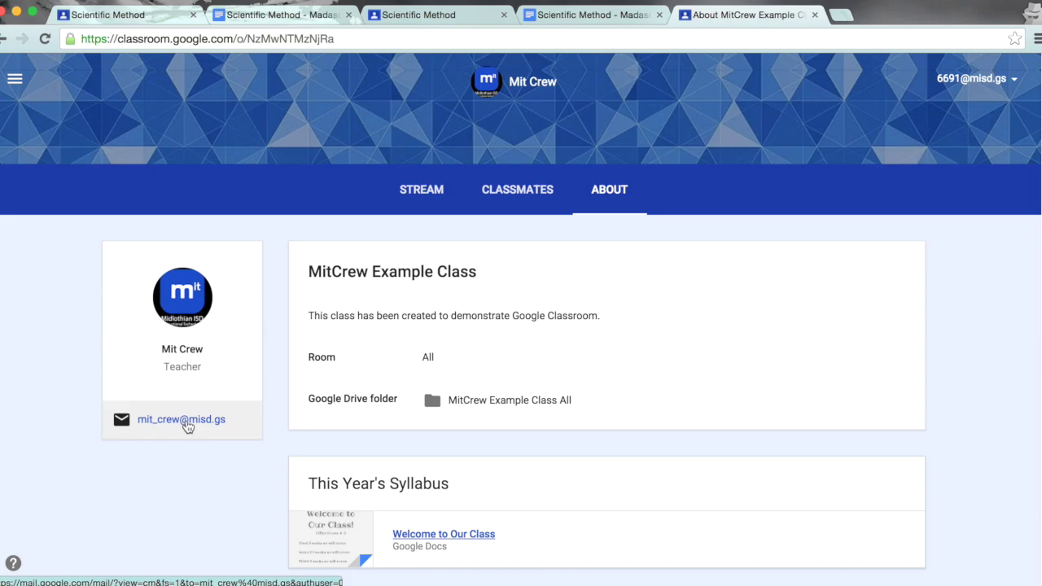
Step: E-mail the teacher an 'Absent' message asking to take Thursday's quiz on Friday
click(185, 421)
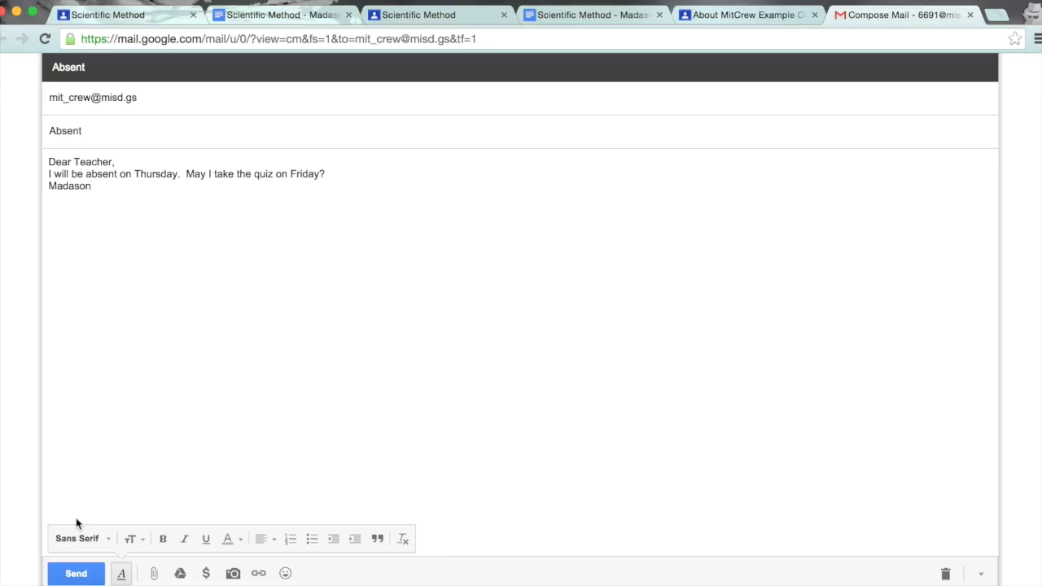
click(75, 574)
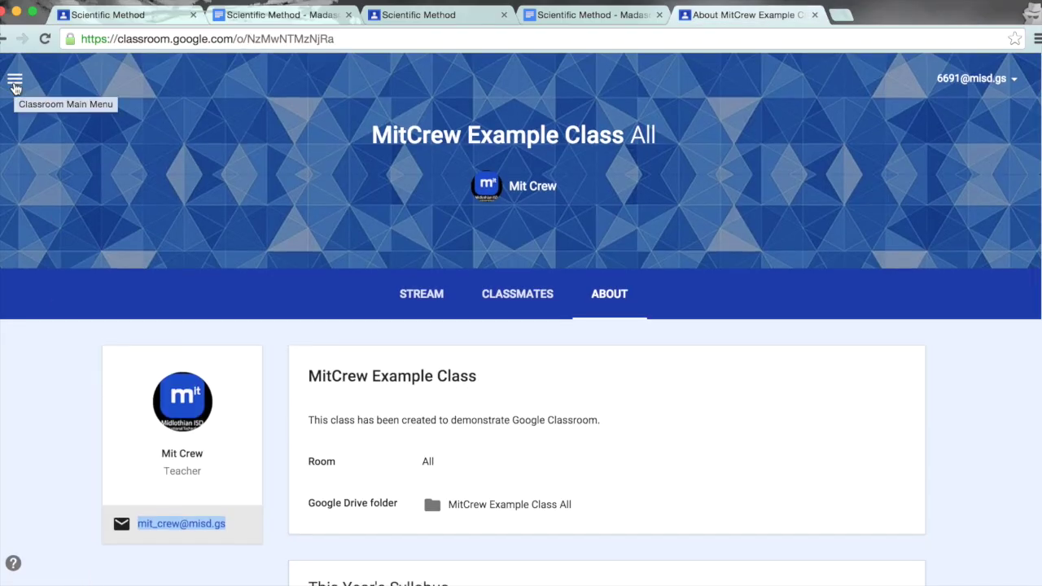
Step: View to-do assignments filtered by MitCrew Example Class, then Practice Class, then All classes
click(14, 84)
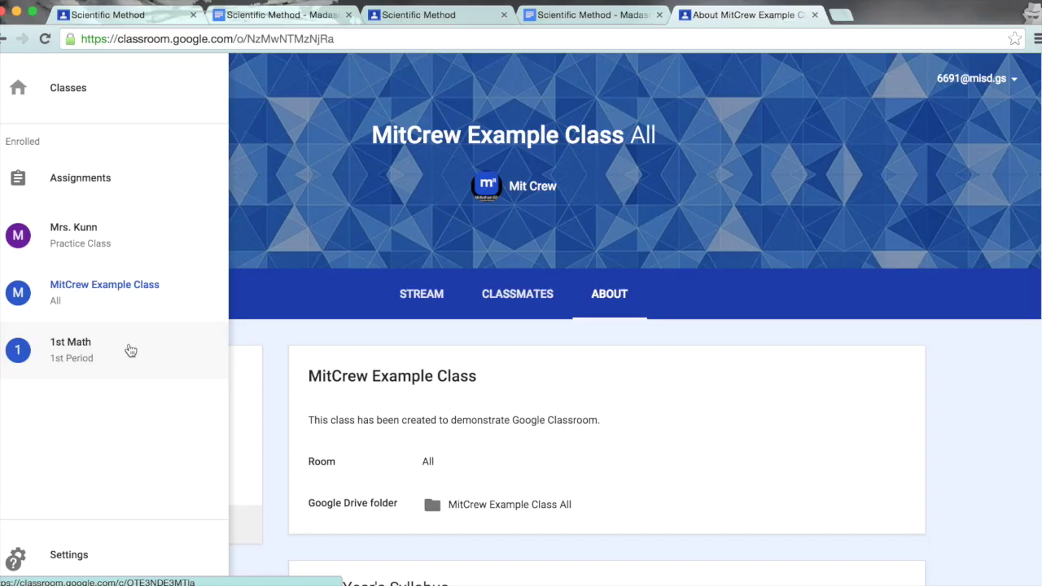
click(104, 181)
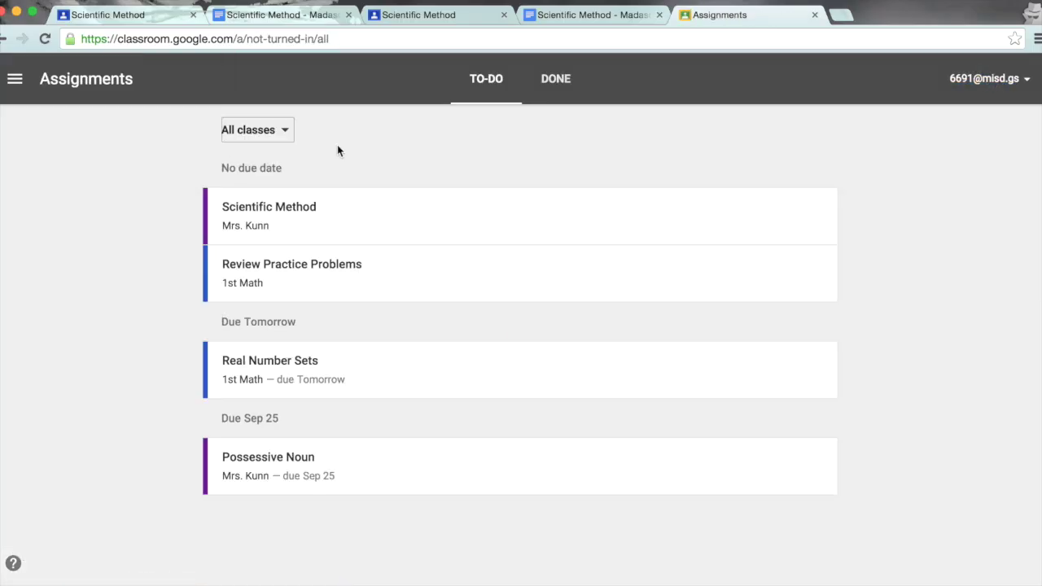
click(286, 131)
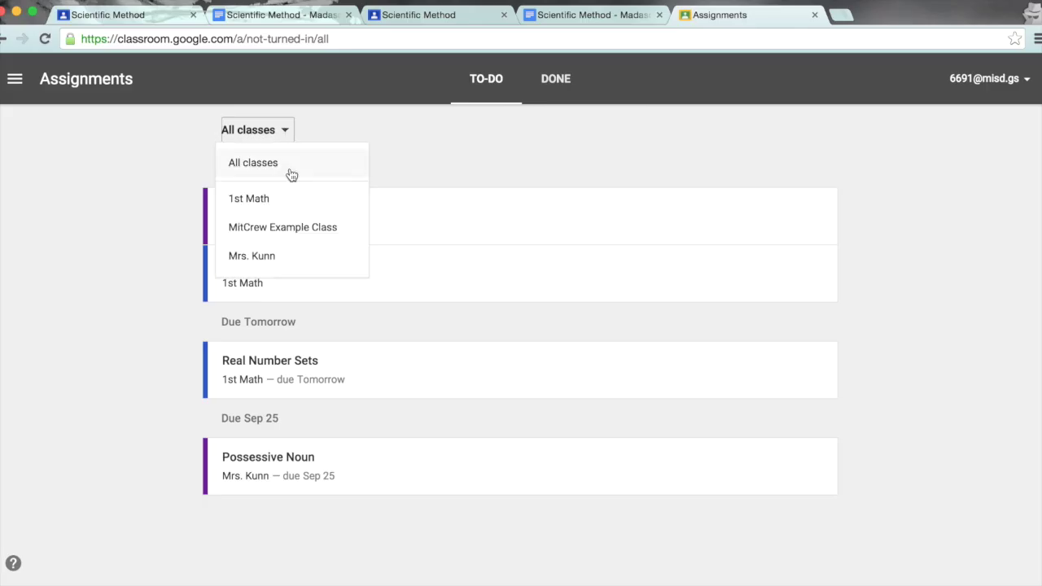
click(294, 232)
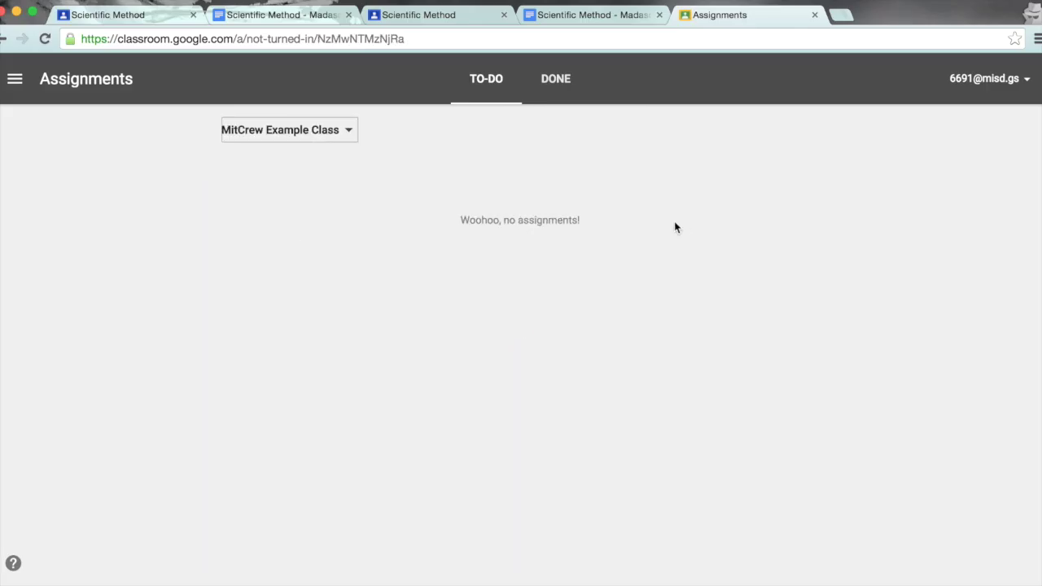
click(349, 132)
click(277, 257)
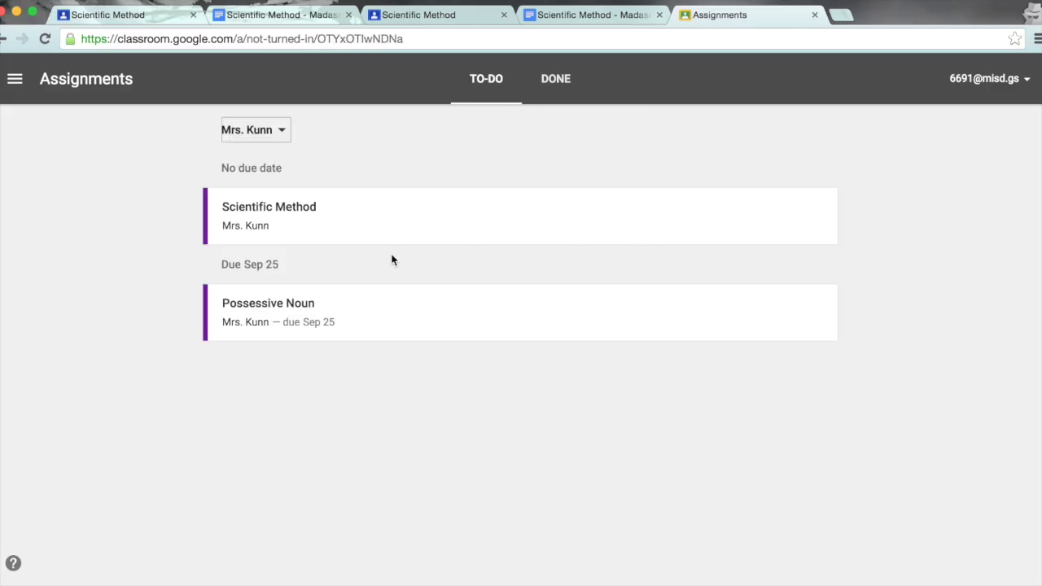
click(283, 130)
click(279, 161)
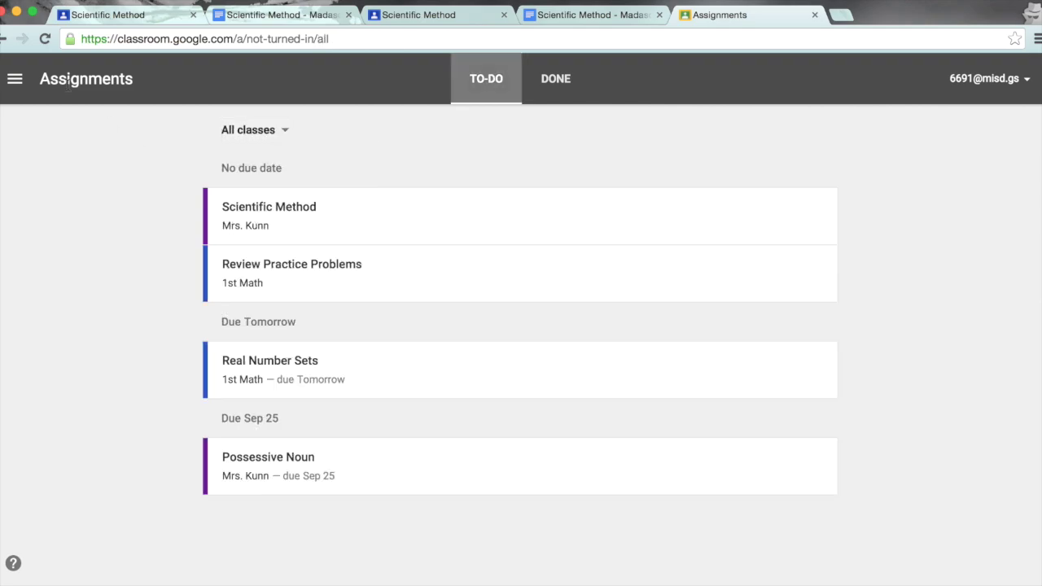
Step: Visit the Practice Class page, then return to the Classes home page
click(18, 83)
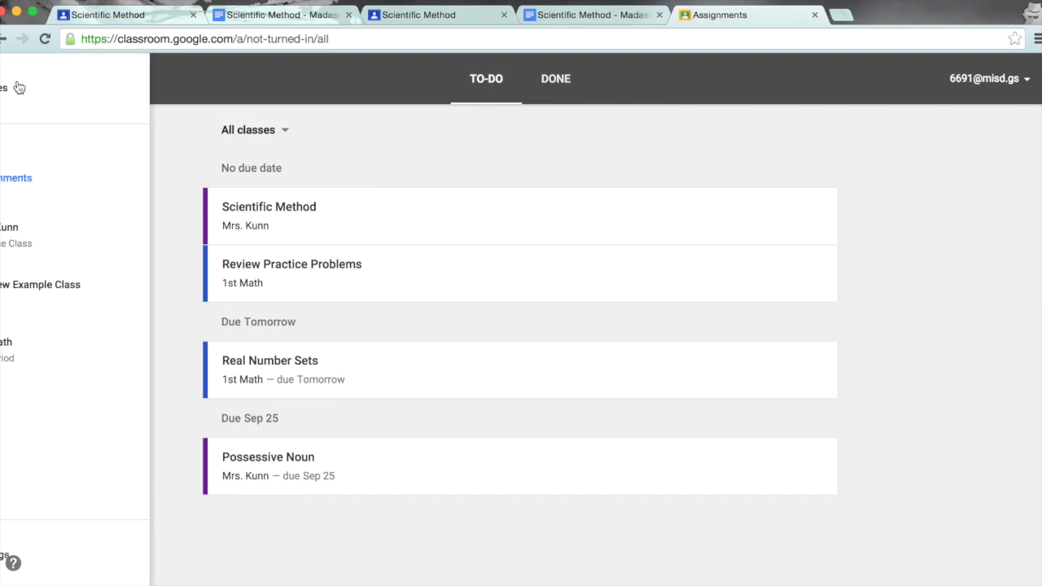
click(70, 239)
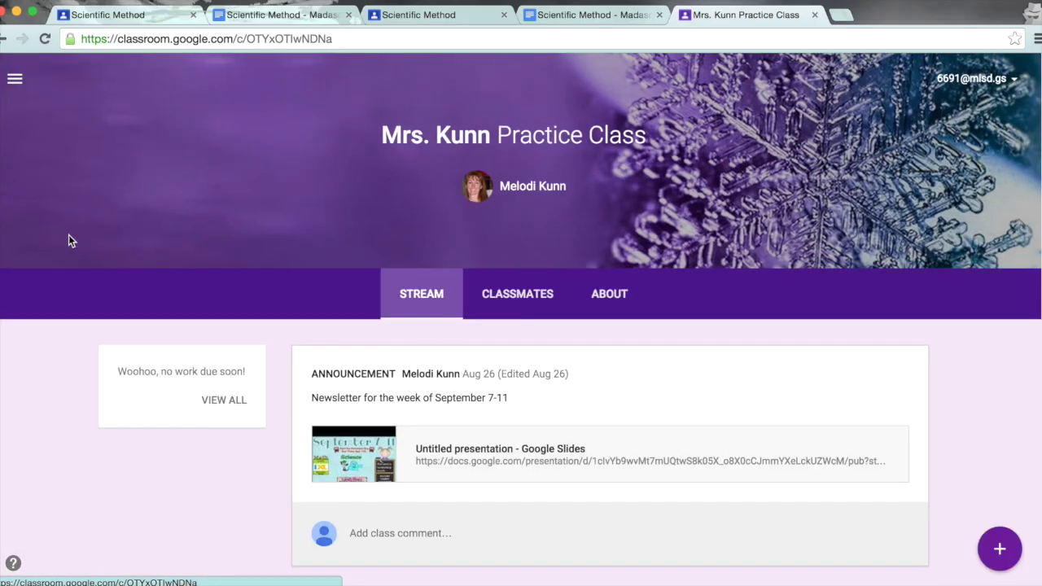
click(15, 79)
click(50, 88)
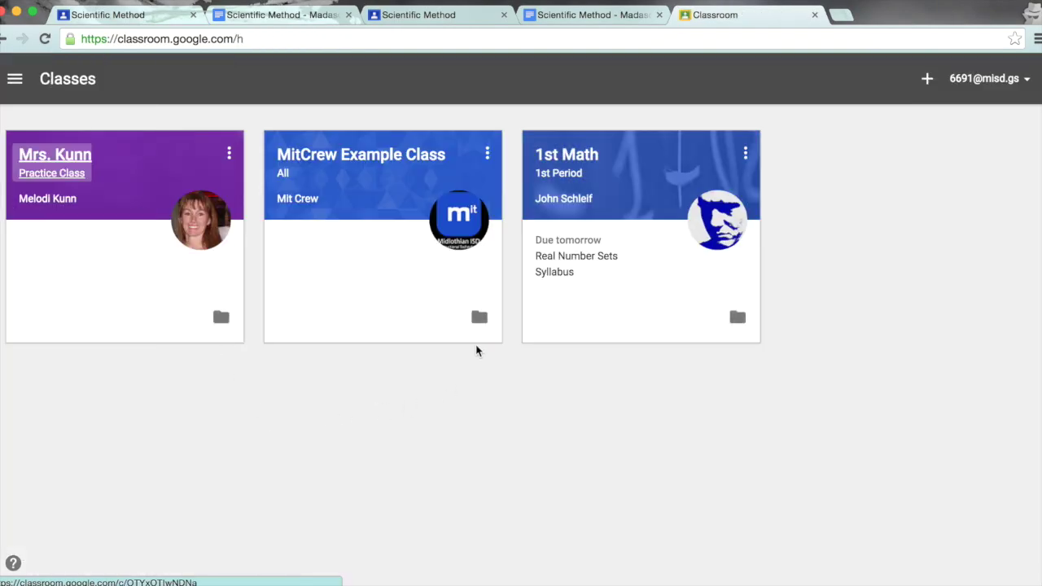
Step: Open the MitCrew Example Class Drive folder, then go up to the parent Classroom folder
click(480, 318)
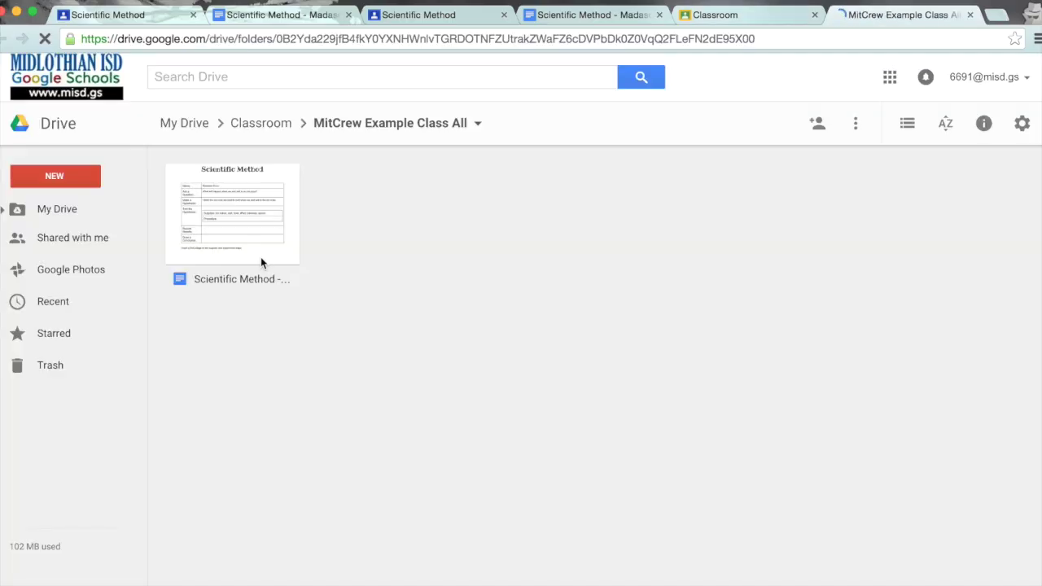
click(267, 128)
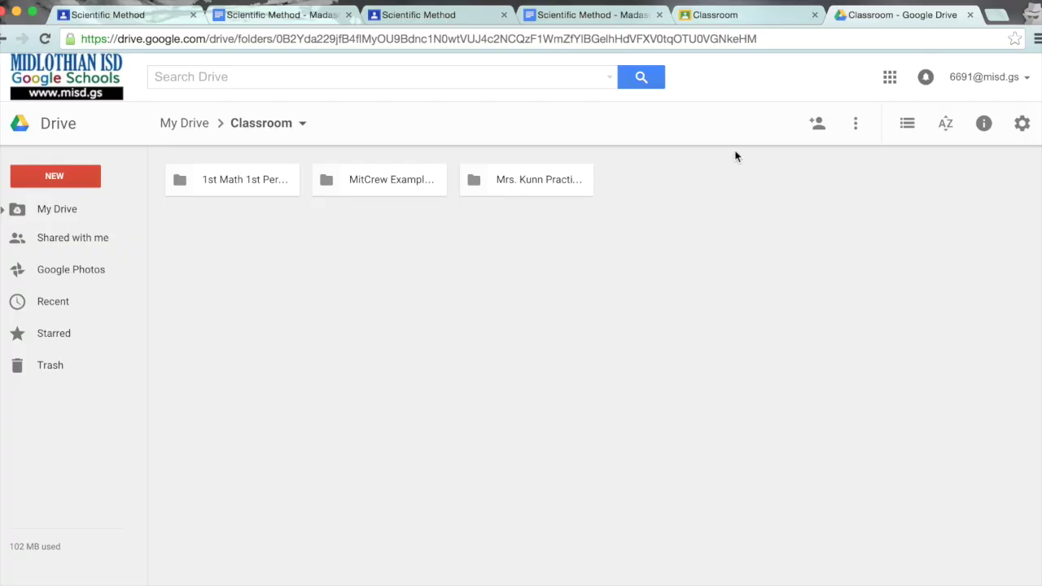
Step: Close Drive, unenroll from the Practice Class, and open the account panel
click(969, 15)
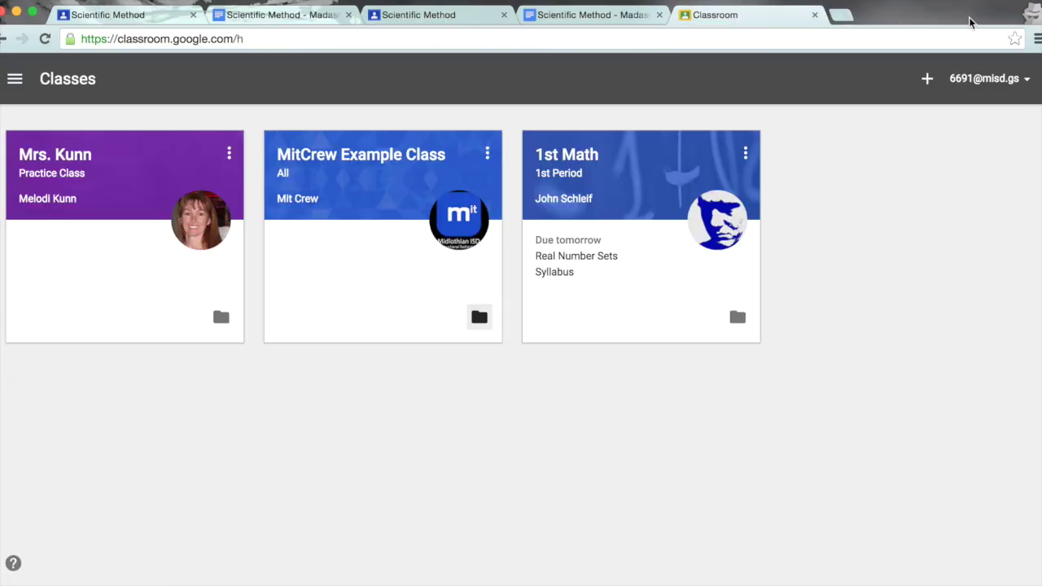
click(229, 155)
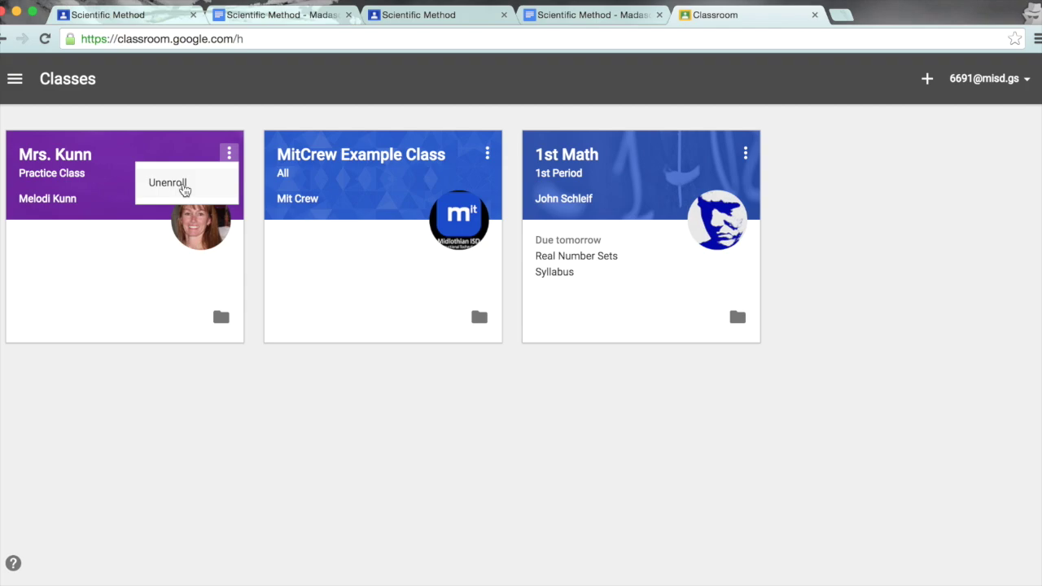
click(185, 187)
click(735, 384)
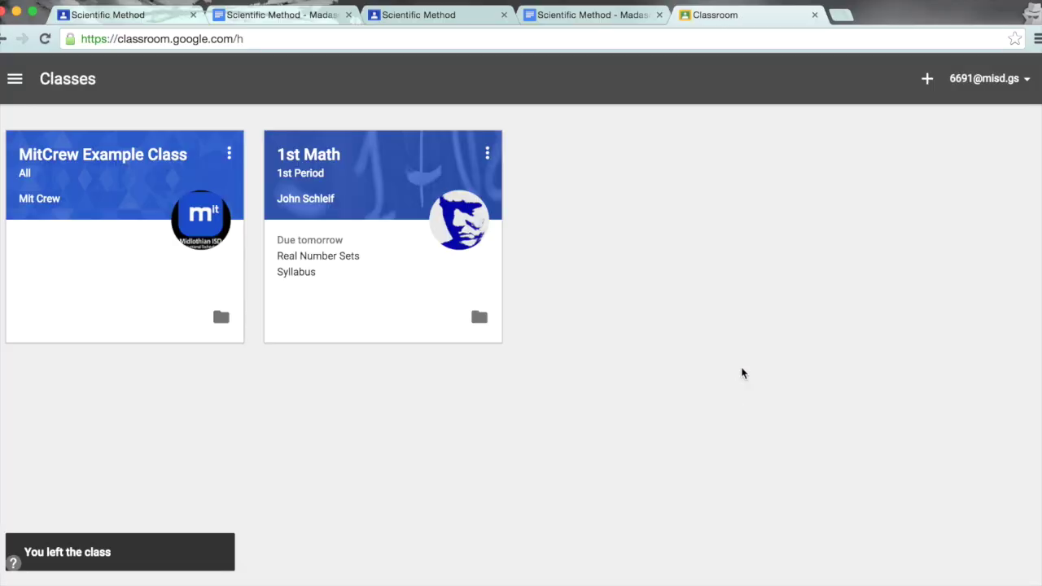
click(1029, 81)
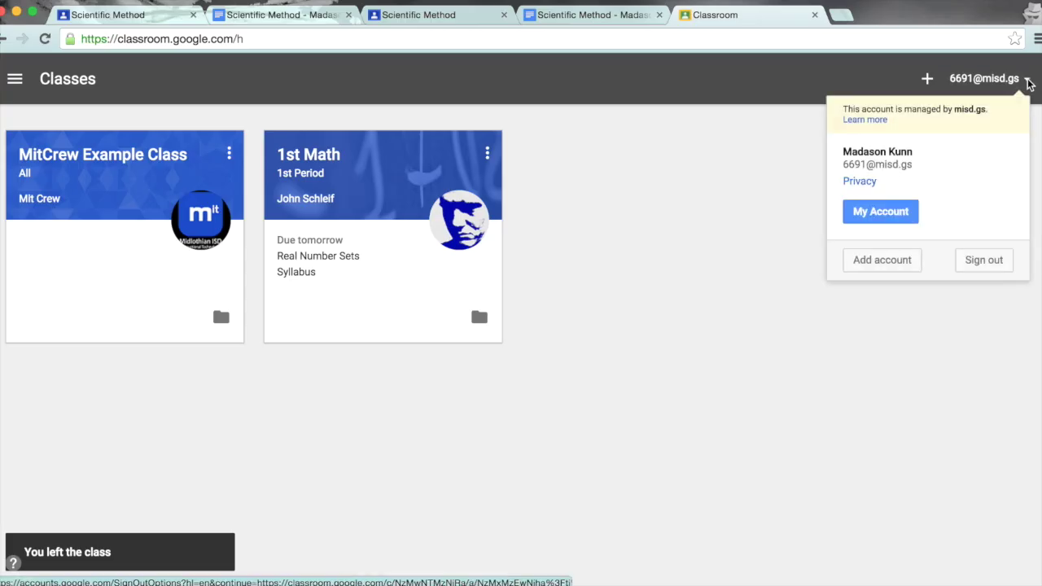